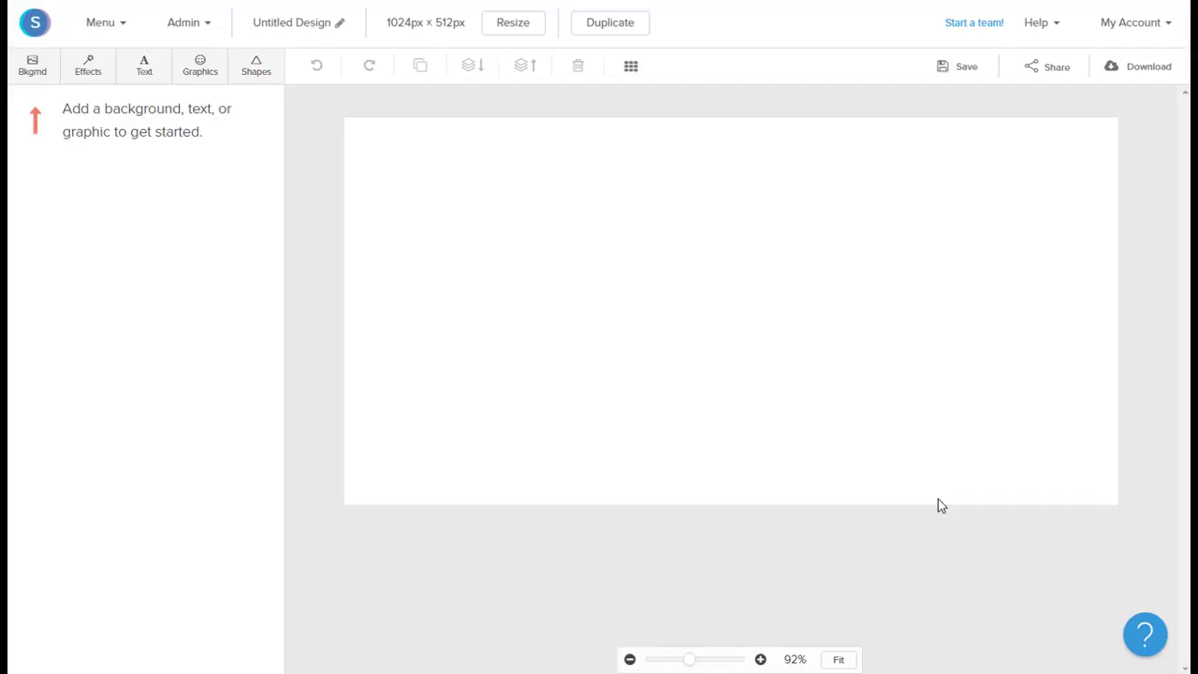
# Fill the canvas background with solid green #2ecc71.
pyautogui.click(26, 73)
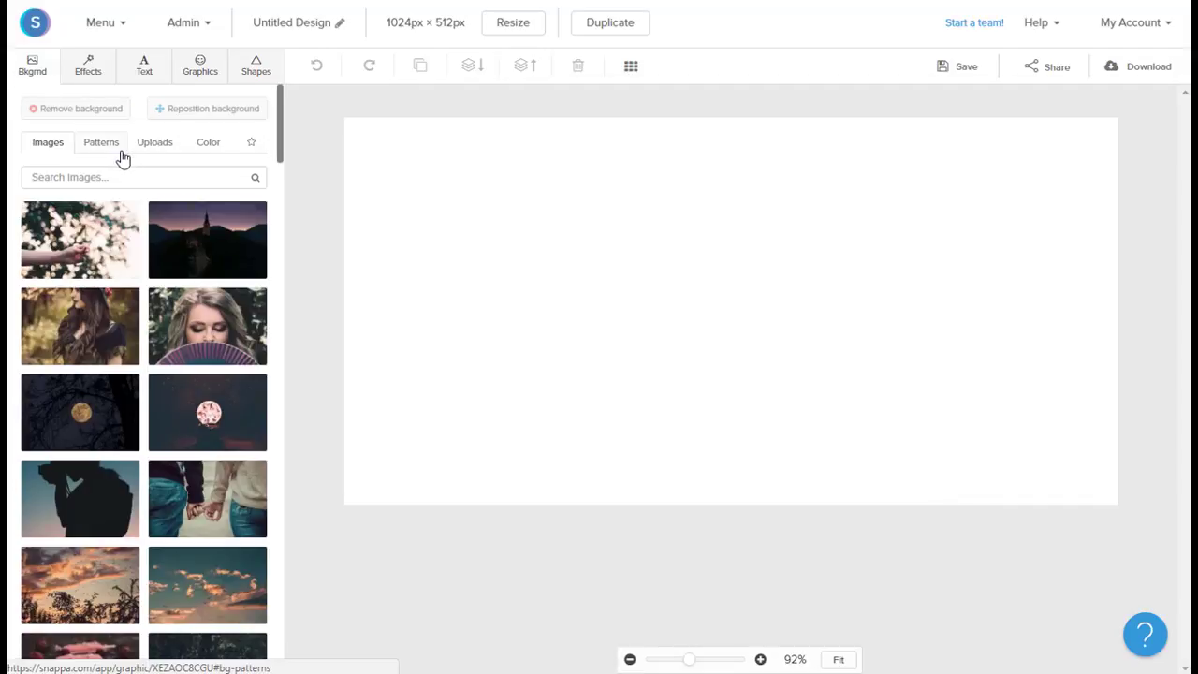
pyautogui.click(207, 149)
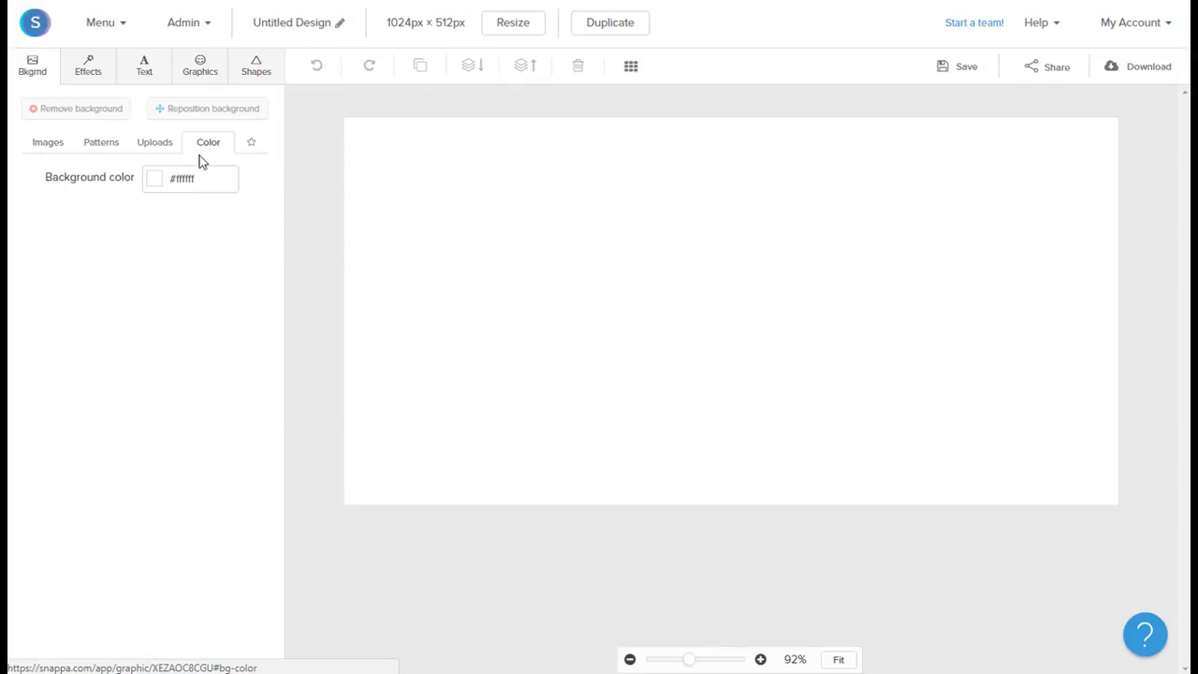
pyautogui.click(155, 183)
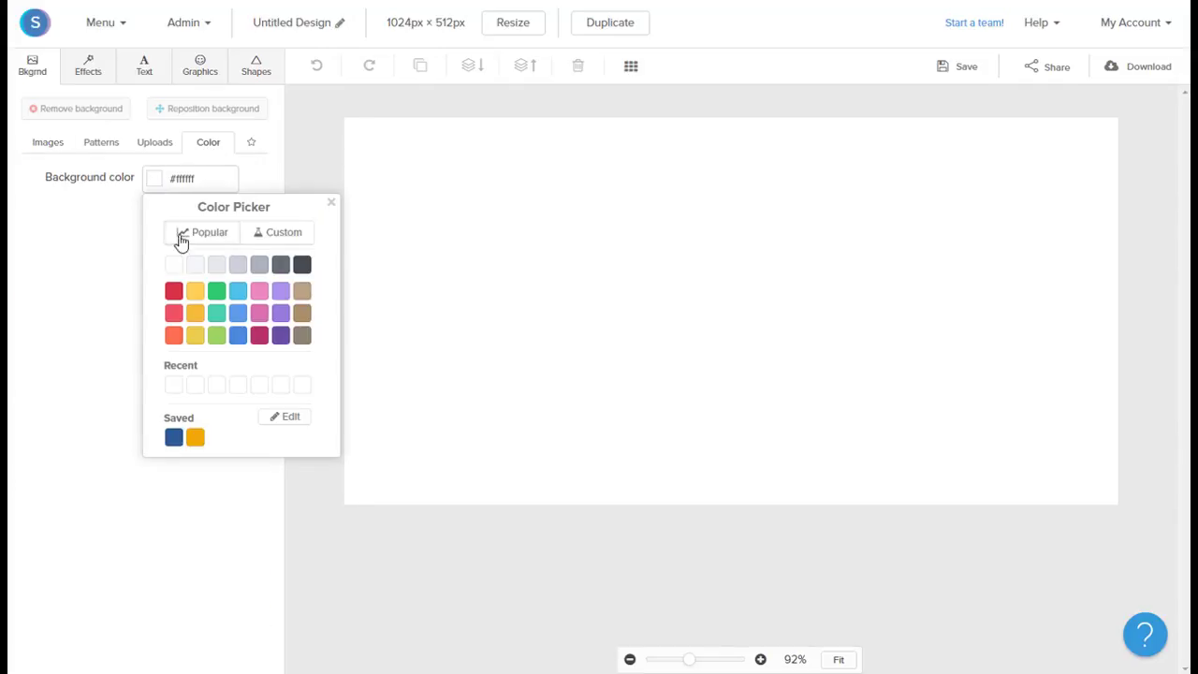
pyautogui.click(216, 295)
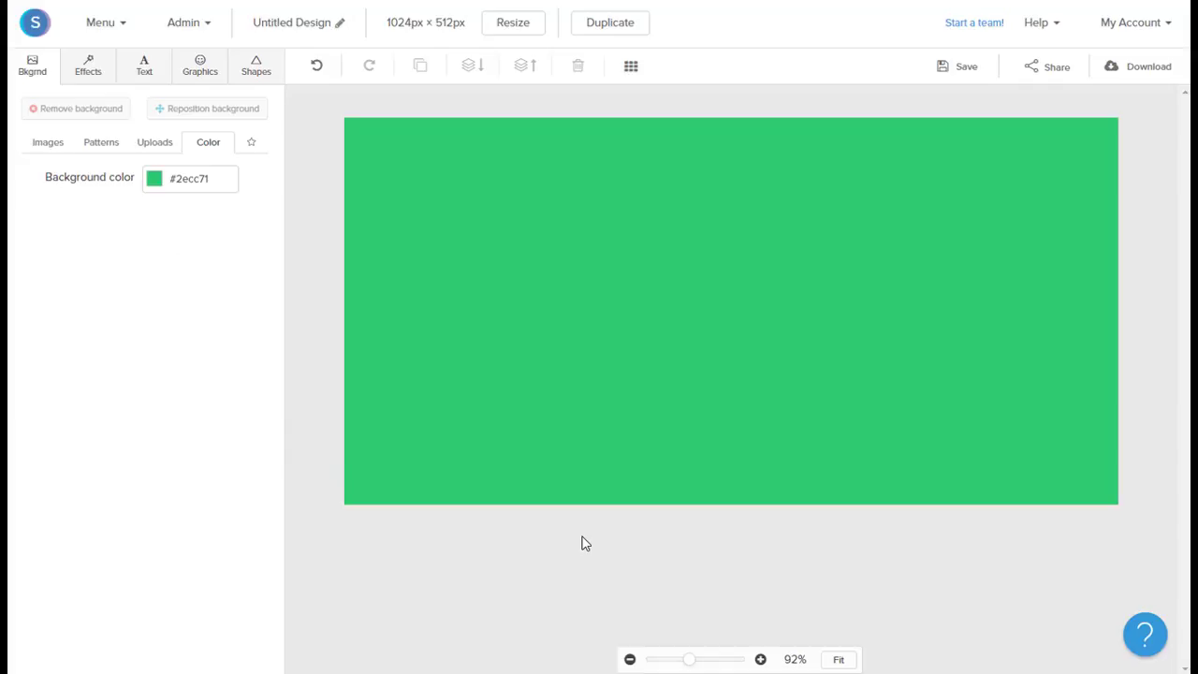
# Add a rectangle and stretch it to nearly fill the canvas, leaving a green margin.
pyautogui.click(253, 70)
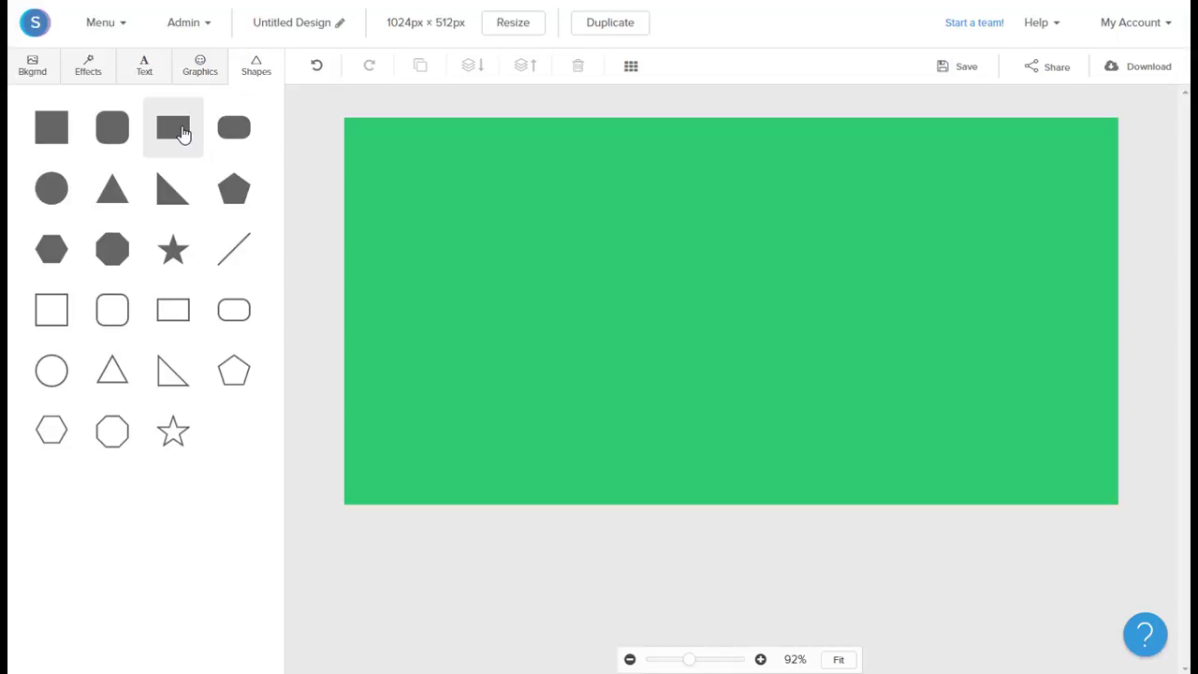
pyautogui.click(182, 133)
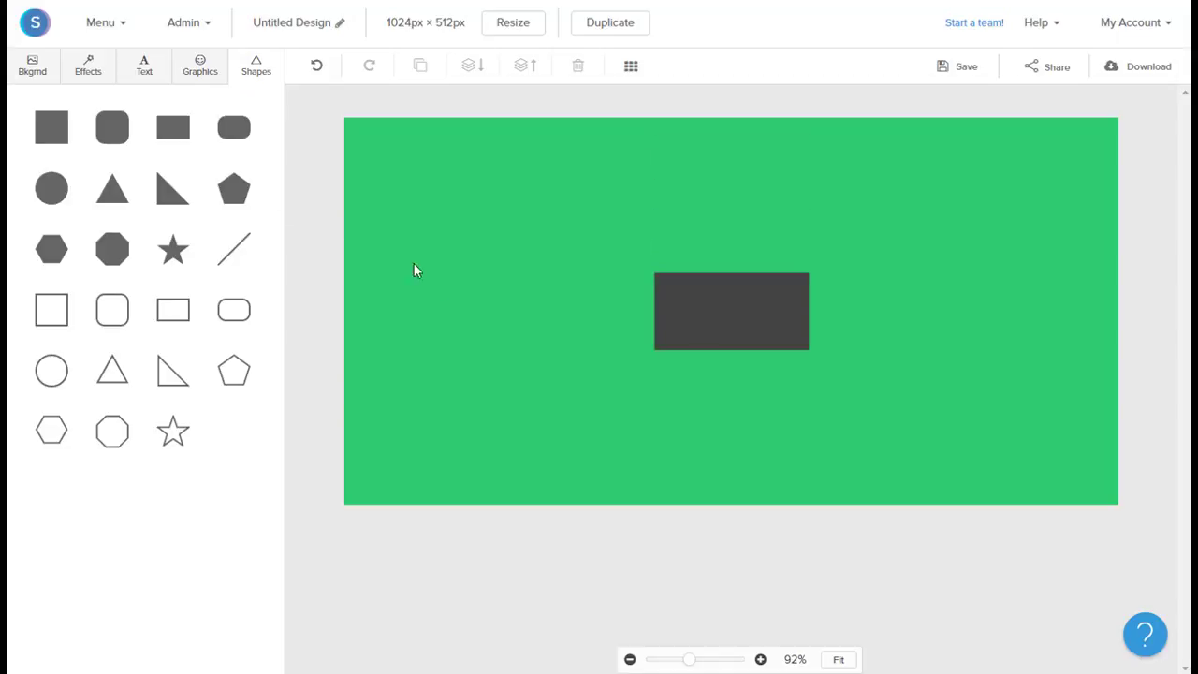
pyautogui.click(699, 307)
pyautogui.moveTo(647, 355); pyautogui.dragTo(389, 483)
pyautogui.moveTo(806, 273); pyautogui.dragTo(1090, 142)
pyautogui.moveTo(1050, 324)
pyautogui.mouseDown()
pyautogui.moveTo(1037, 323)
pyautogui.moveTo(1052, 323)
pyautogui.mouseUp()
pyautogui.click(438, 565)
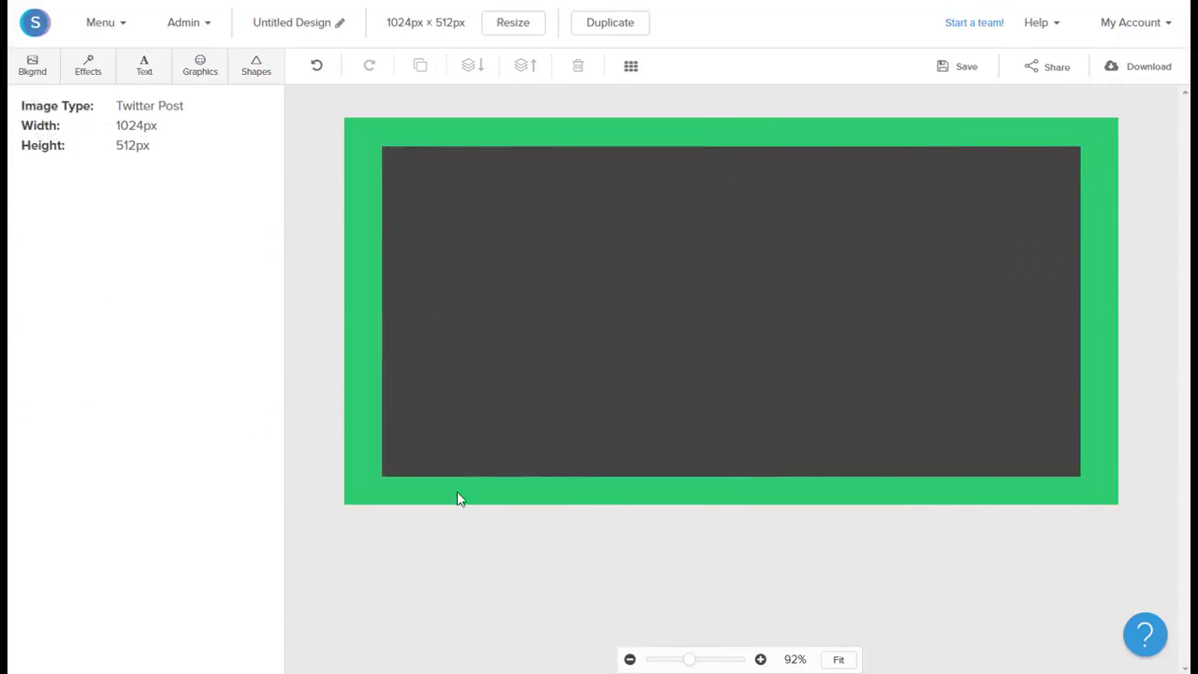
# Lower the rectangle's opacity to 10.
pyautogui.click(476, 420)
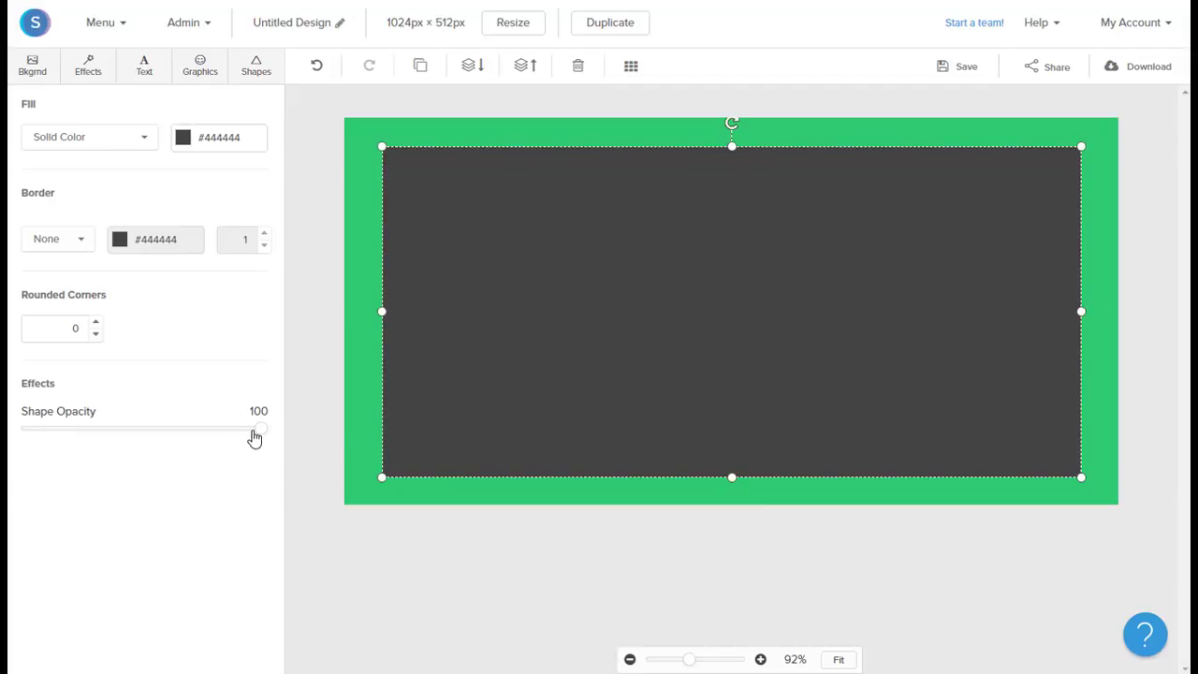
pyautogui.moveTo(259, 437); pyautogui.dragTo(53, 438)
pyautogui.click(361, 559)
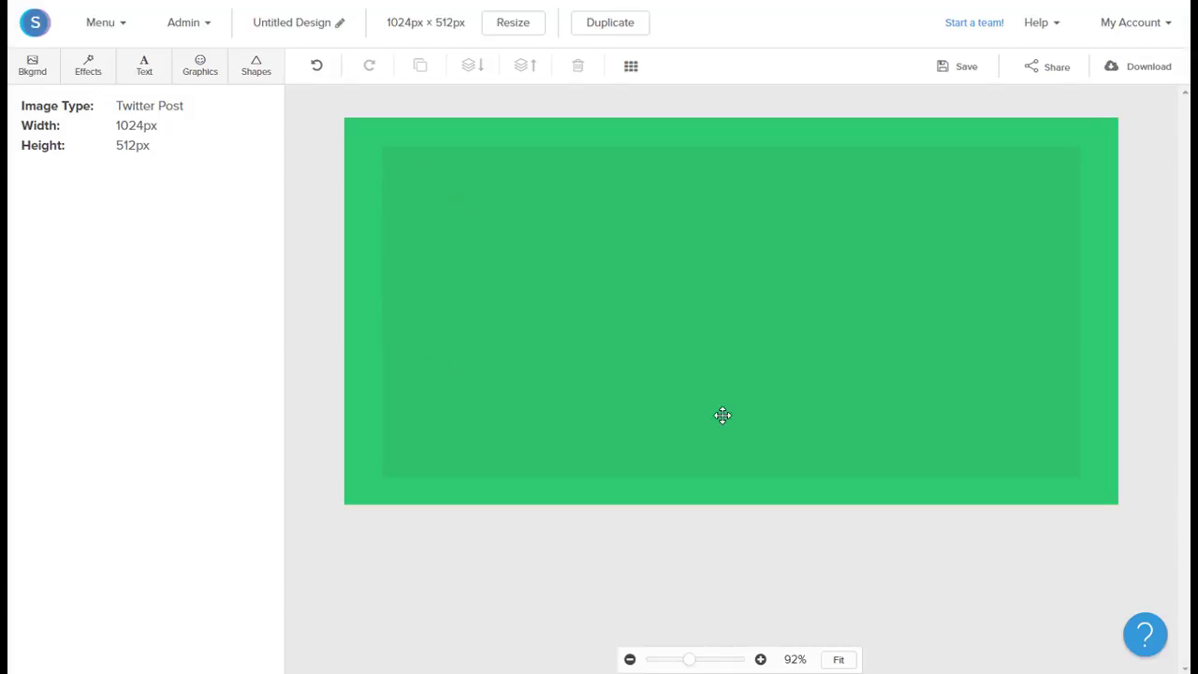
# Duplicate the faint rectangle, then shrink the copy and centre it inside the first.
pyautogui.click(418, 182)
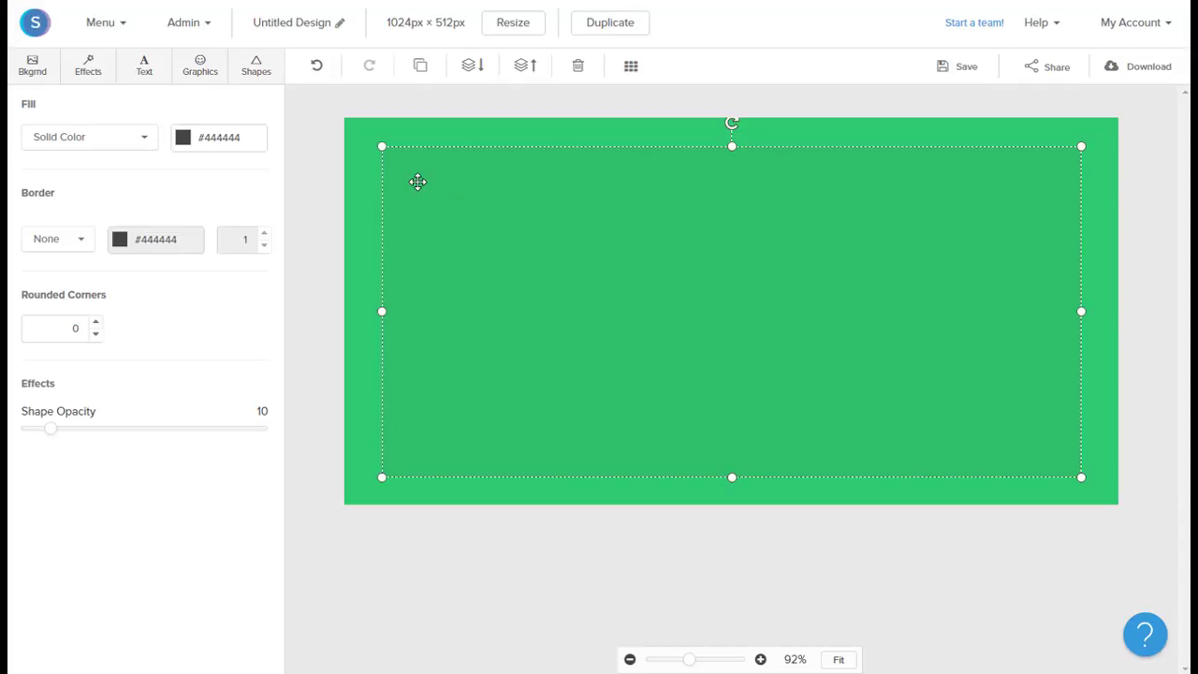
pyautogui.click(434, 72)
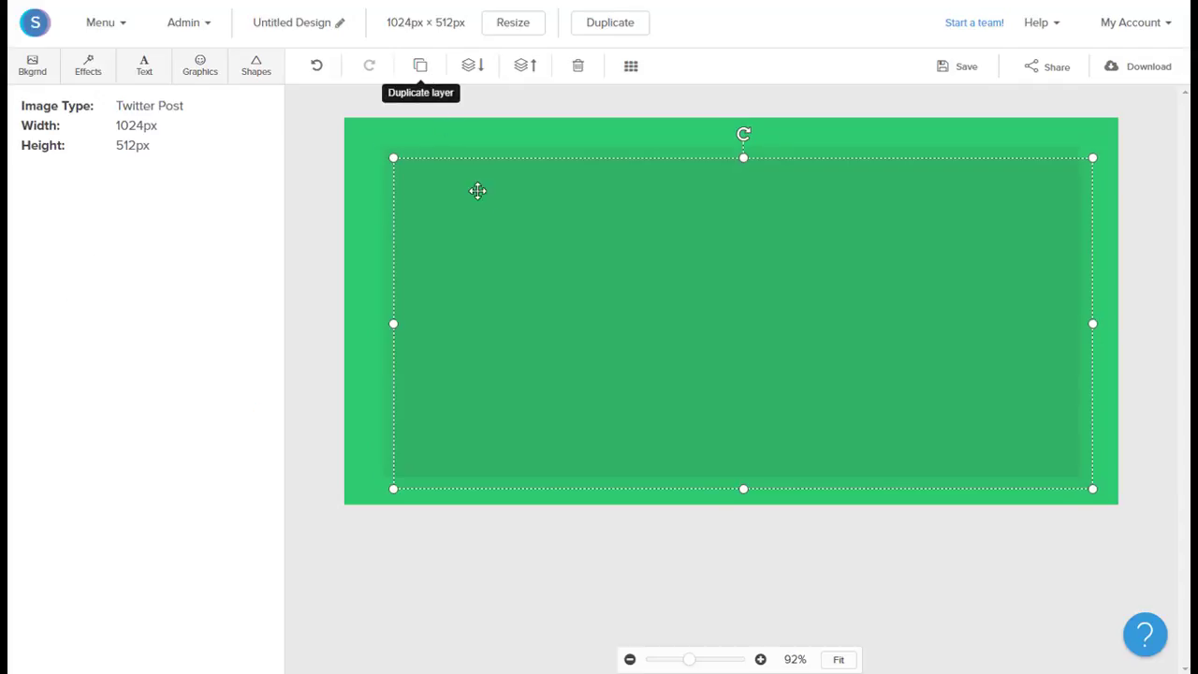
pyautogui.click(497, 212)
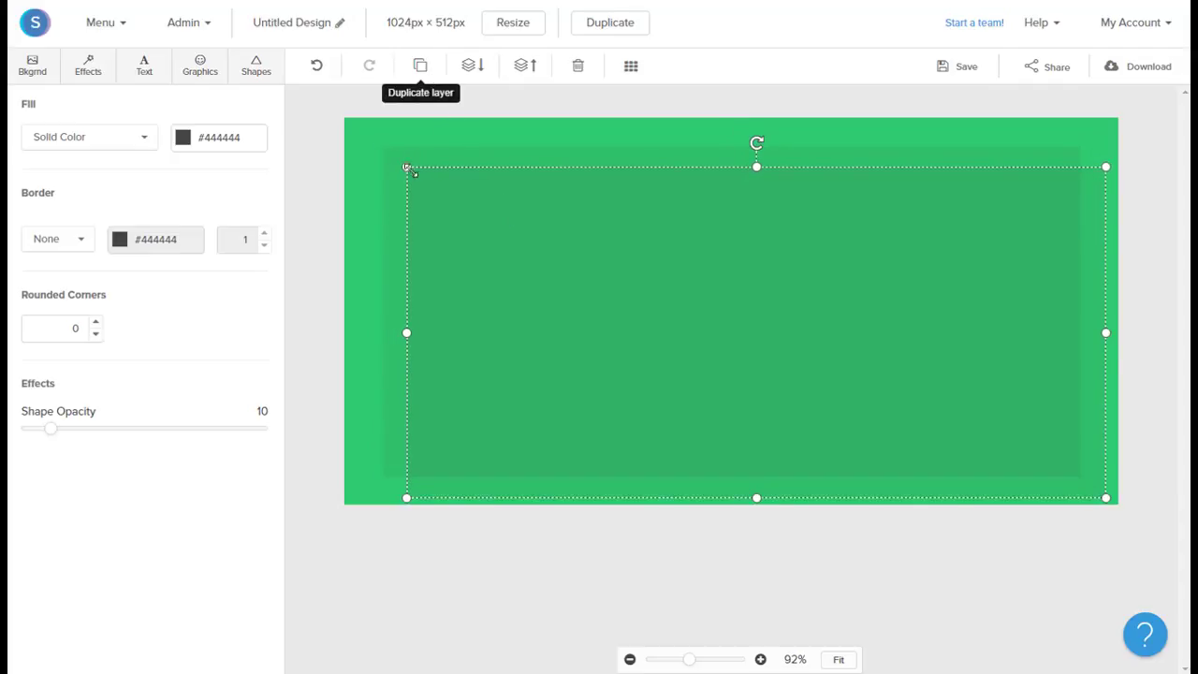
pyautogui.moveTo(412, 169); pyautogui.dragTo(490, 206)
pyautogui.moveTo(530, 287); pyautogui.dragTo(509, 226)
pyautogui.press('Escape')
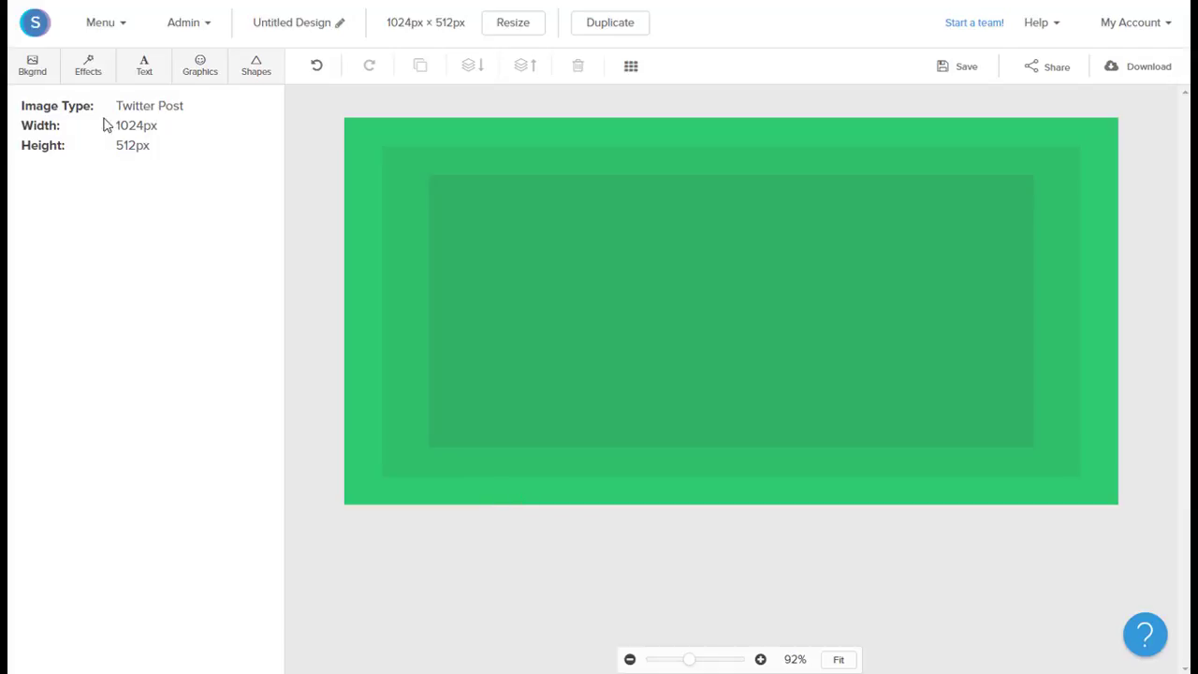
# Add a heading containing the quote 'Business has only two functions. Marketing and innovation.'.
pyautogui.click(136, 75)
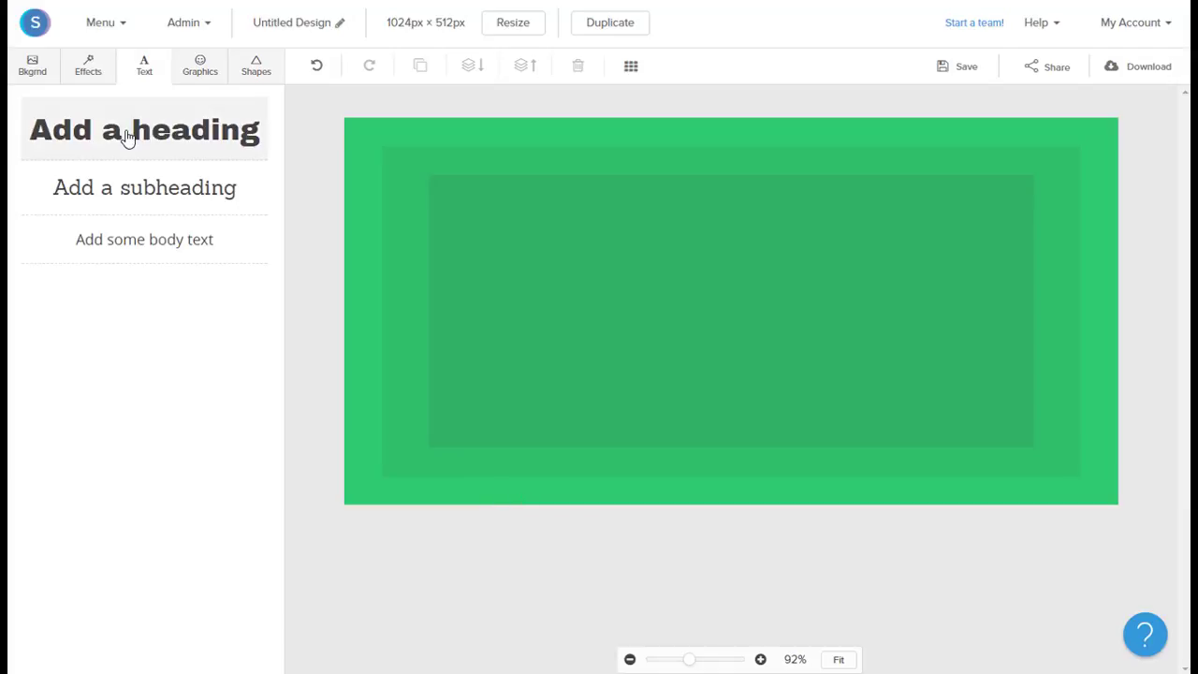
pyautogui.click(129, 136)
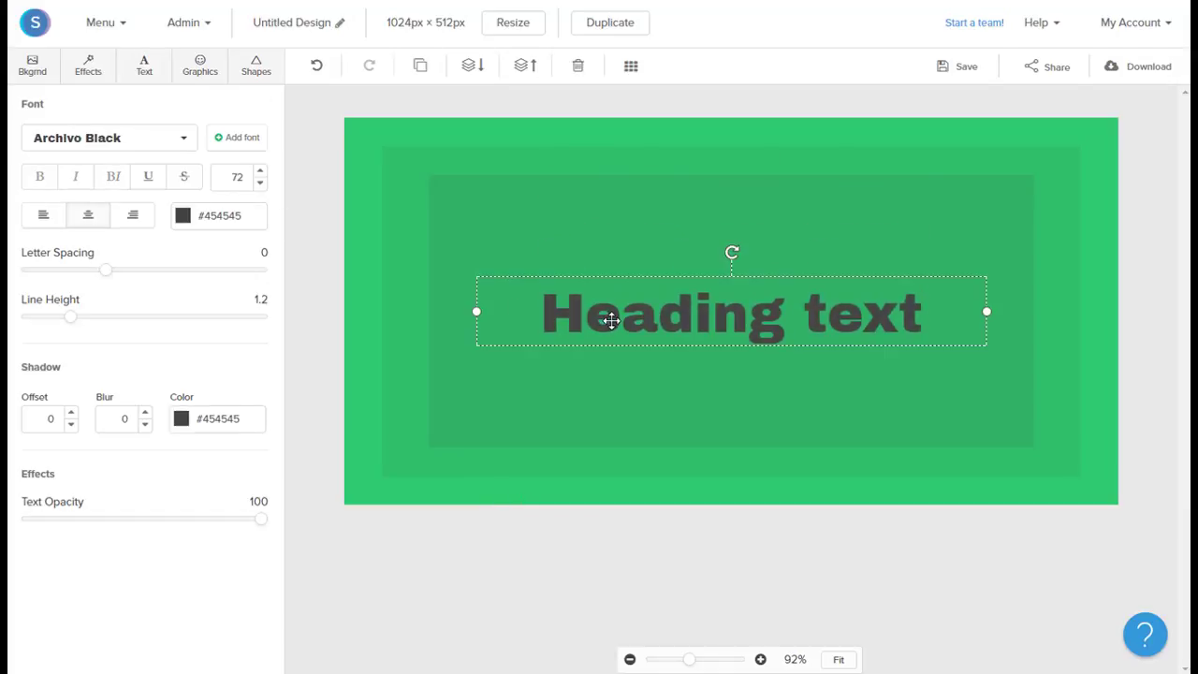
pyautogui.doubleClick(611, 321)
pyautogui.hotkey('ctrl', 'v')
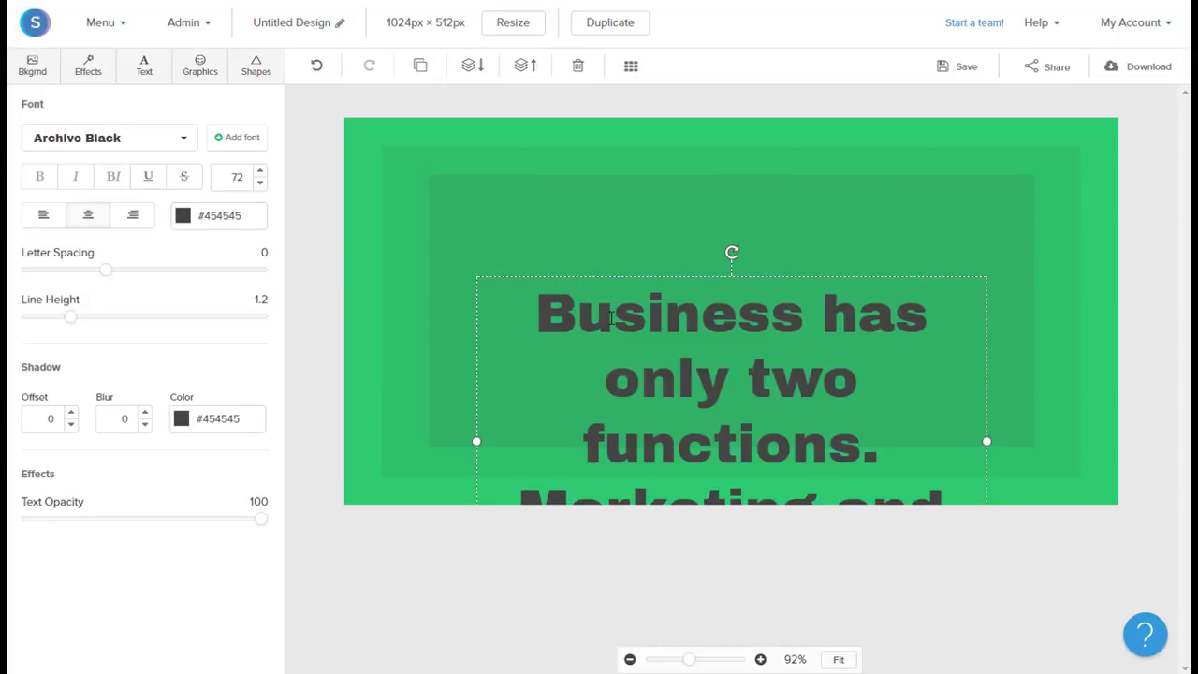
# Make the quote left-aligned Aileron Heavy 46, wrapped to four lines at the panel's upper left.
pyautogui.click(43, 217)
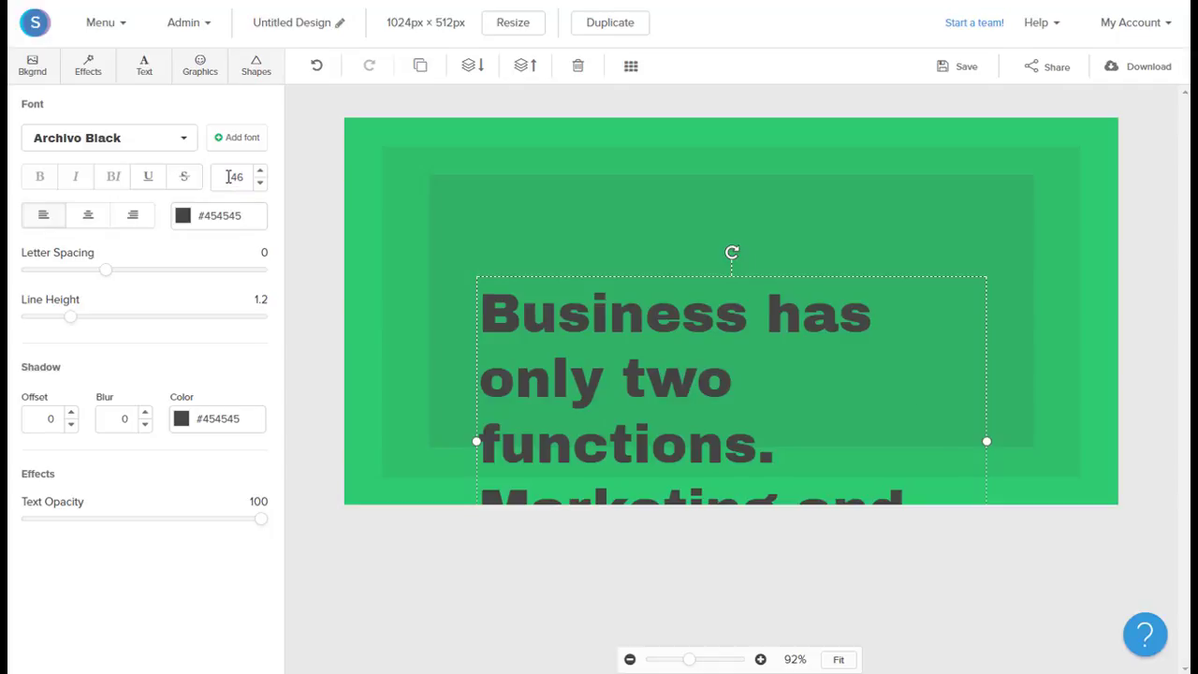
pyautogui.press('Return')
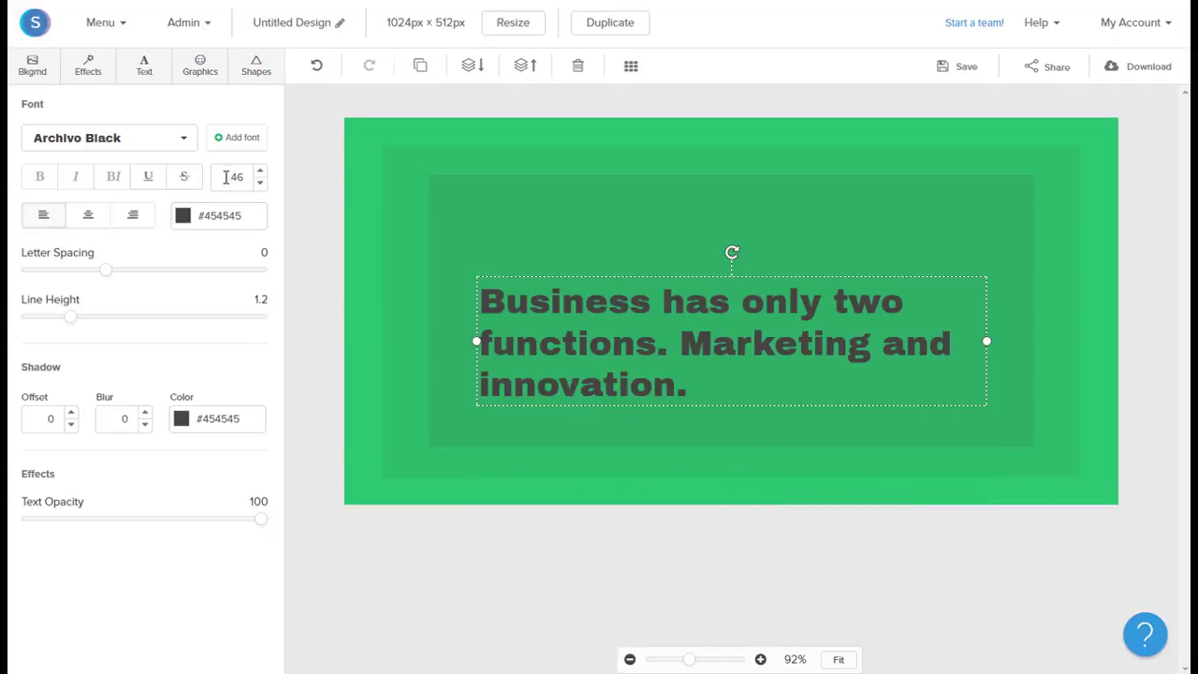
pyautogui.click(74, 148)
pyautogui.scroll(5, 74, 148)
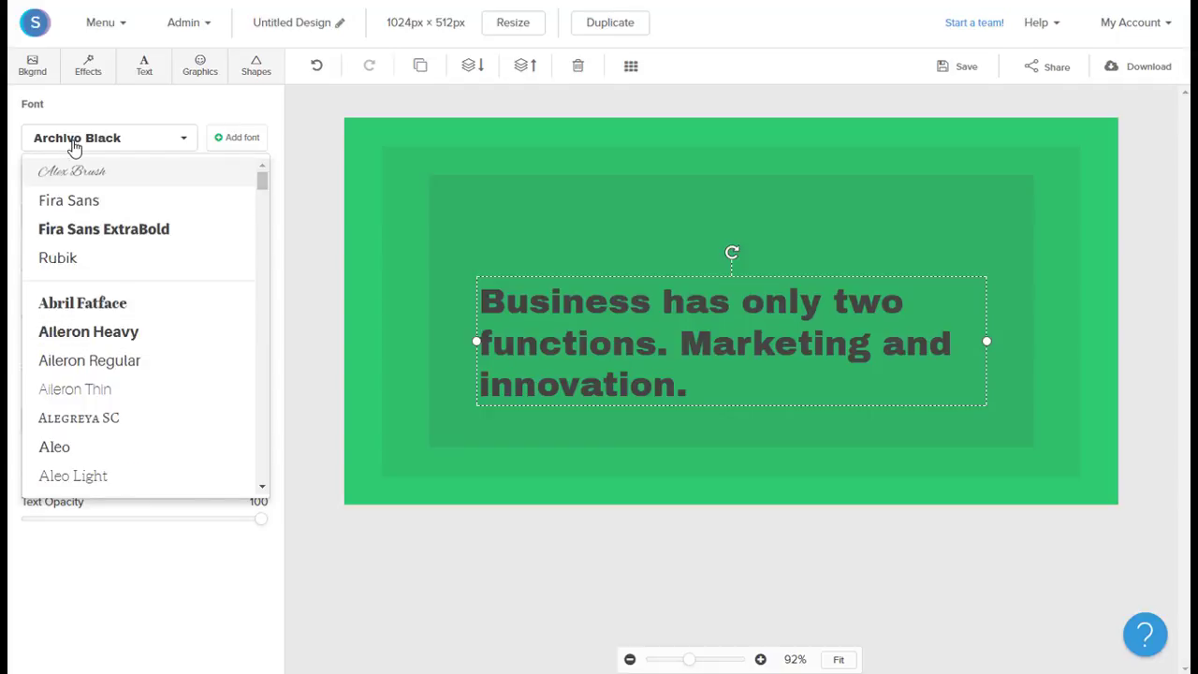
pyautogui.click(110, 267)
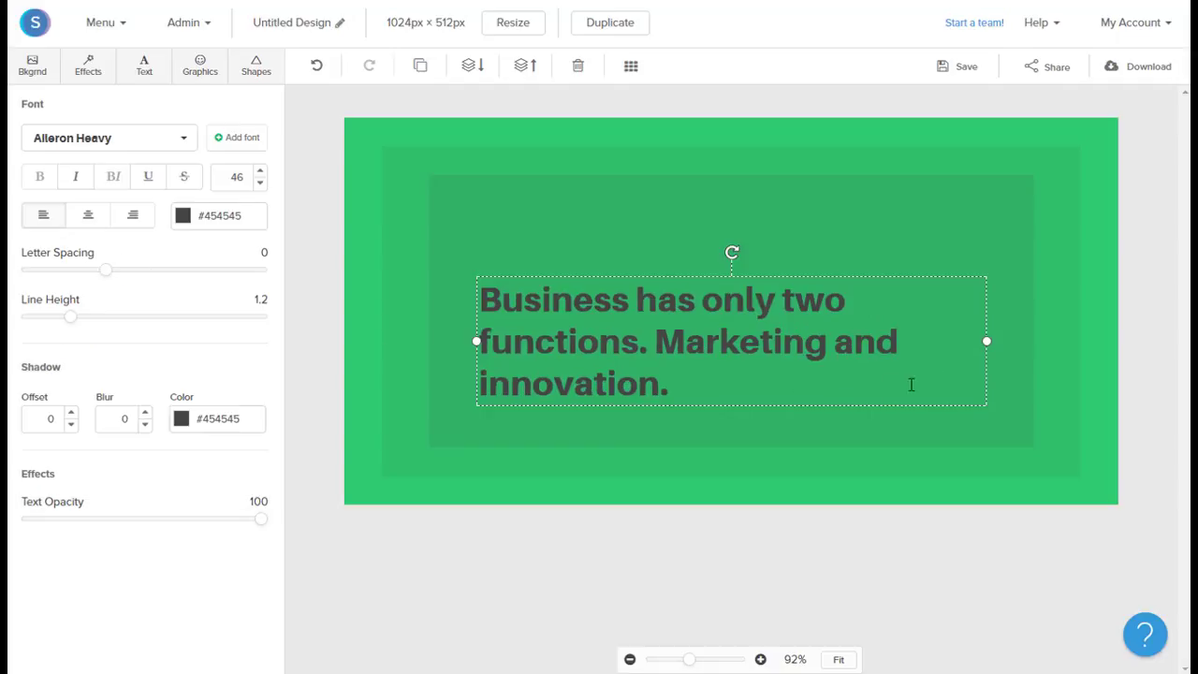
pyautogui.moveTo(990, 344); pyautogui.dragTo(825, 350)
pyautogui.moveTo(551, 380); pyautogui.dragTo(536, 306)
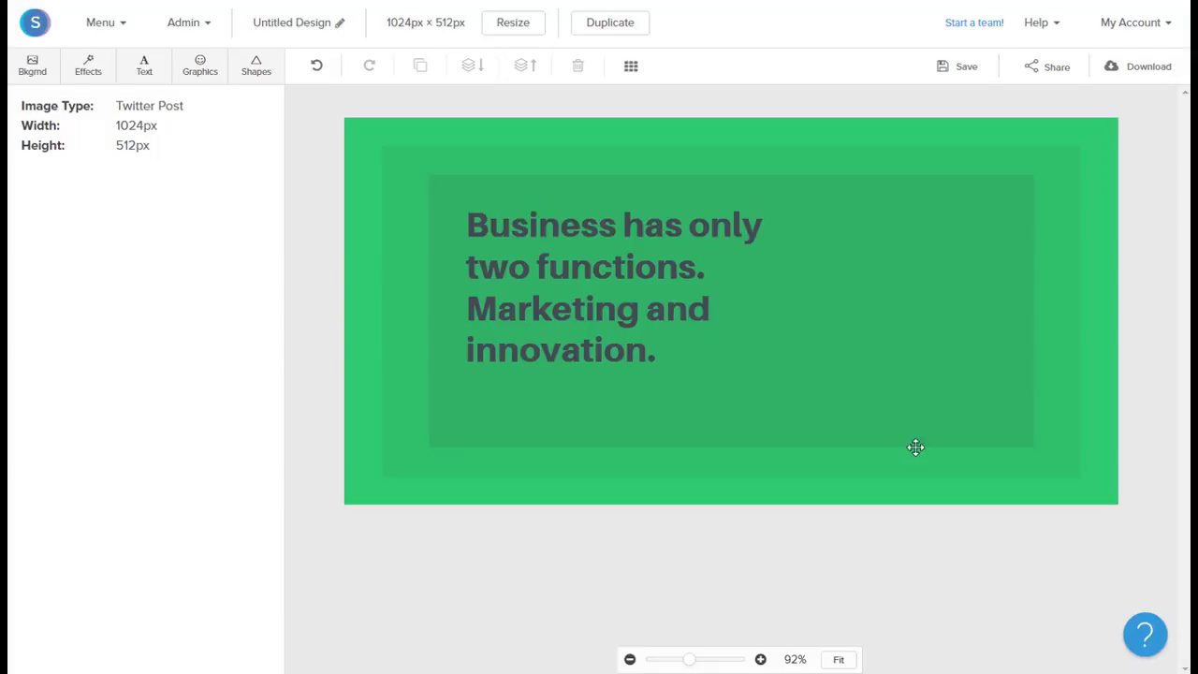
# Add a second heading with the pasted '- Milan Kundera' line and select its 72 font size.
pyautogui.click(150, 68)
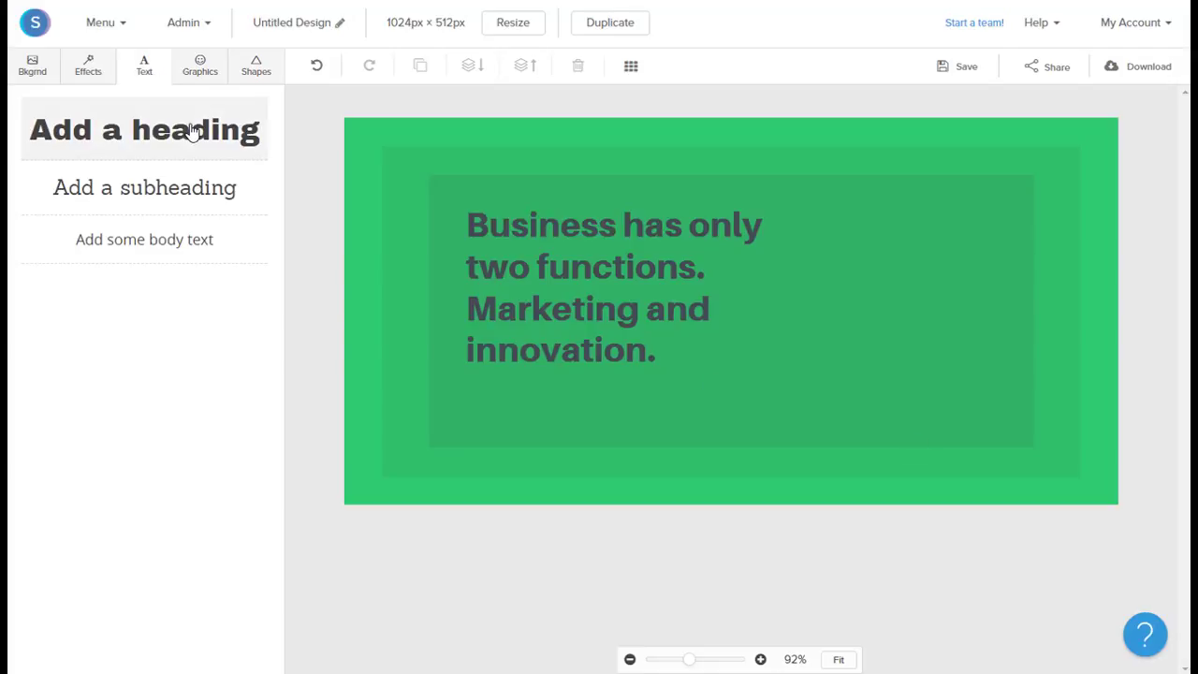
pyautogui.click(191, 131)
pyautogui.doubleClick(632, 318)
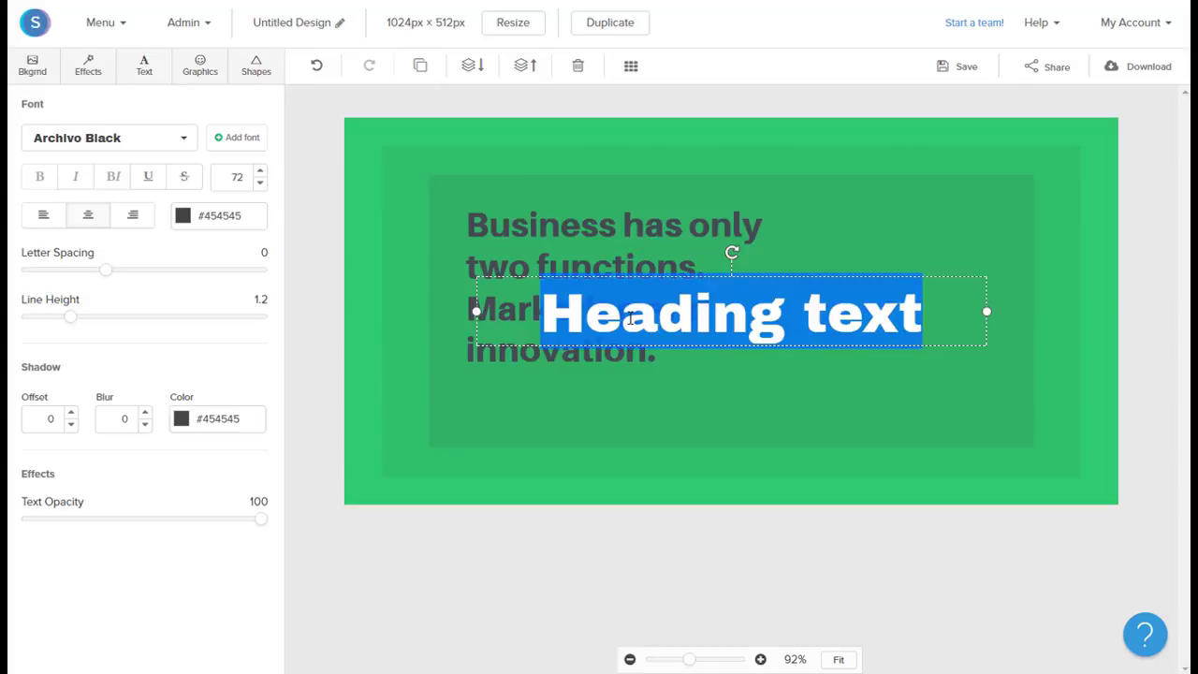
pyautogui.write('- Milan Kundera')
pyautogui.tripleClick(590, 304)
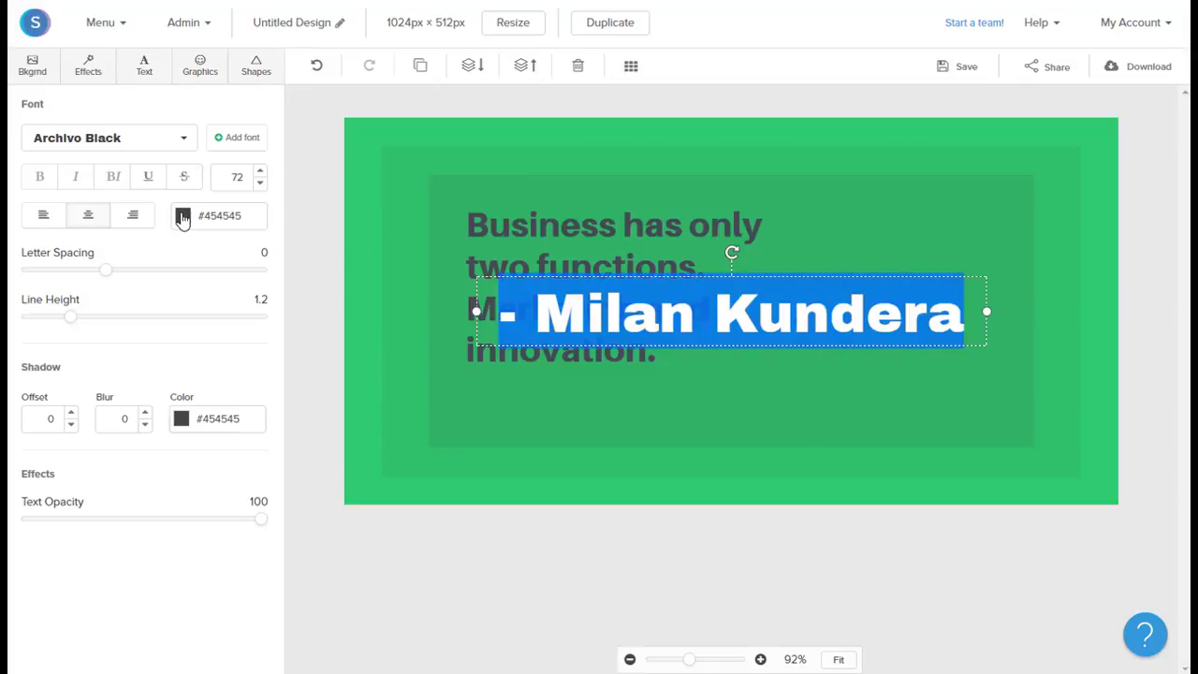
pyautogui.doubleClick(241, 183)
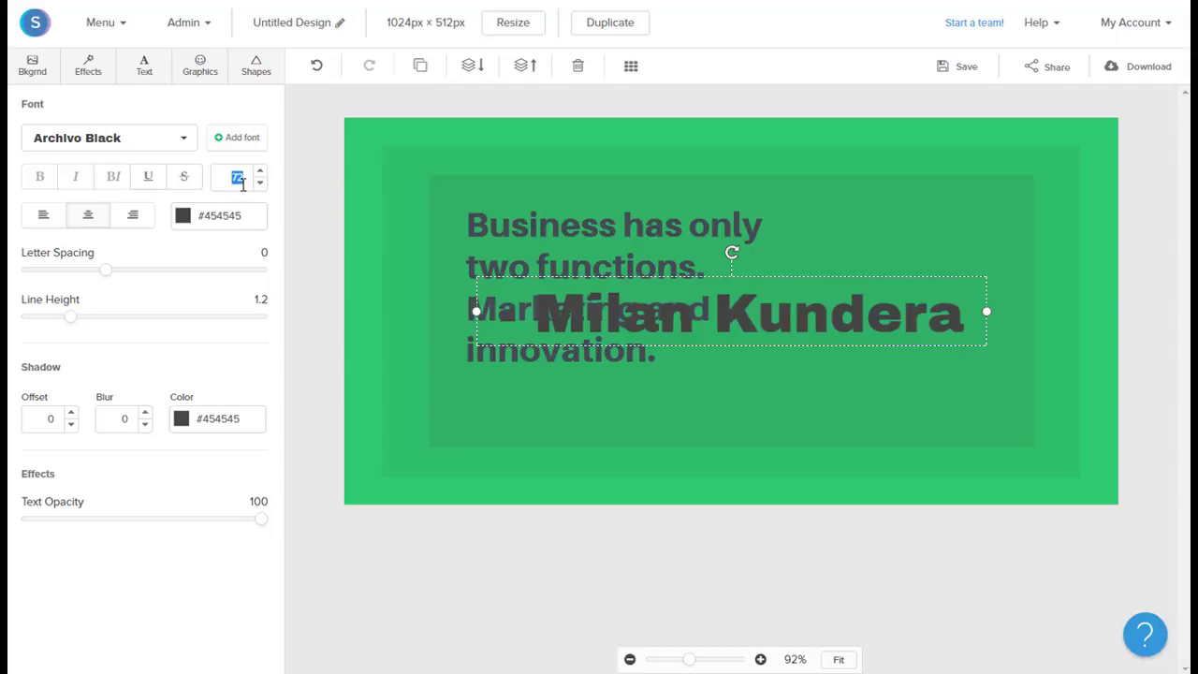
# Make the author line size 22, left-aligned Open Sans, in a narrower box just below the quote.
pyautogui.write('22')
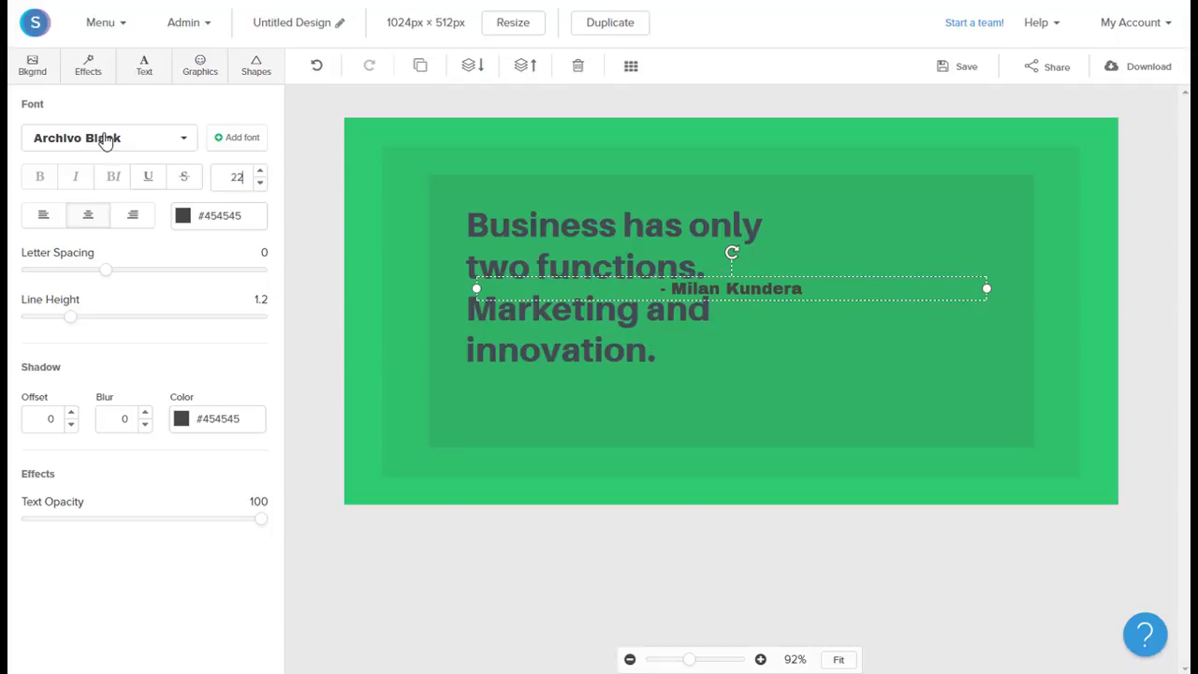
pyautogui.click(105, 139)
pyautogui.click(105, 139)
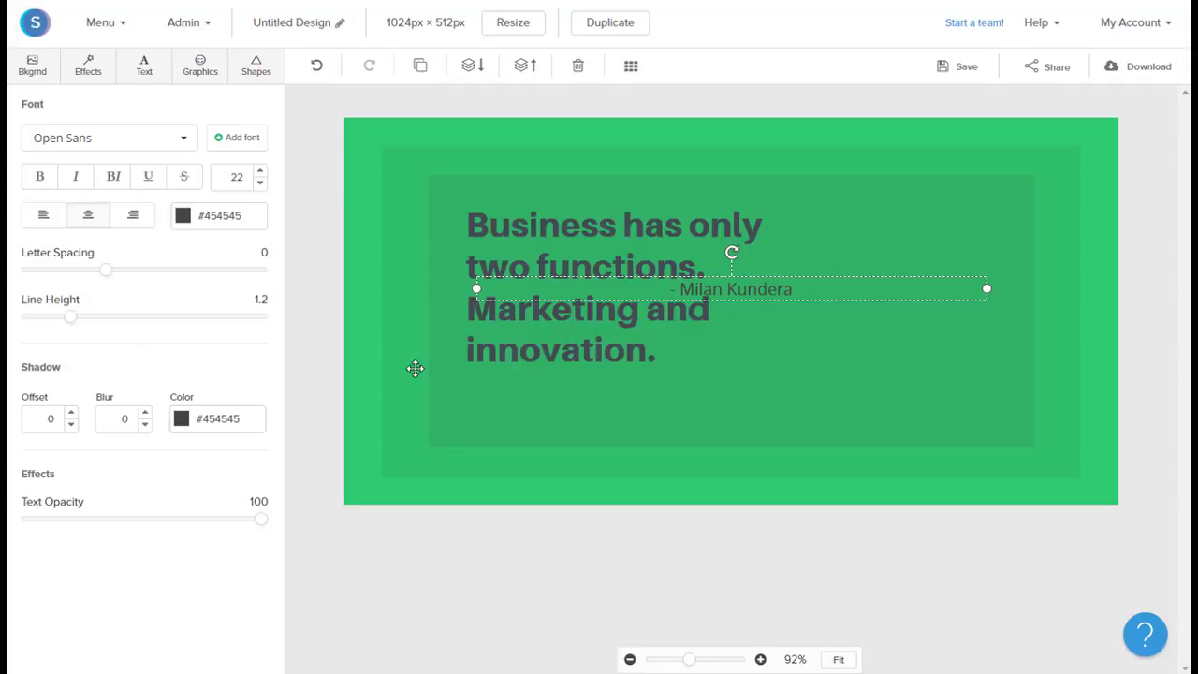
pyautogui.click(44, 216)
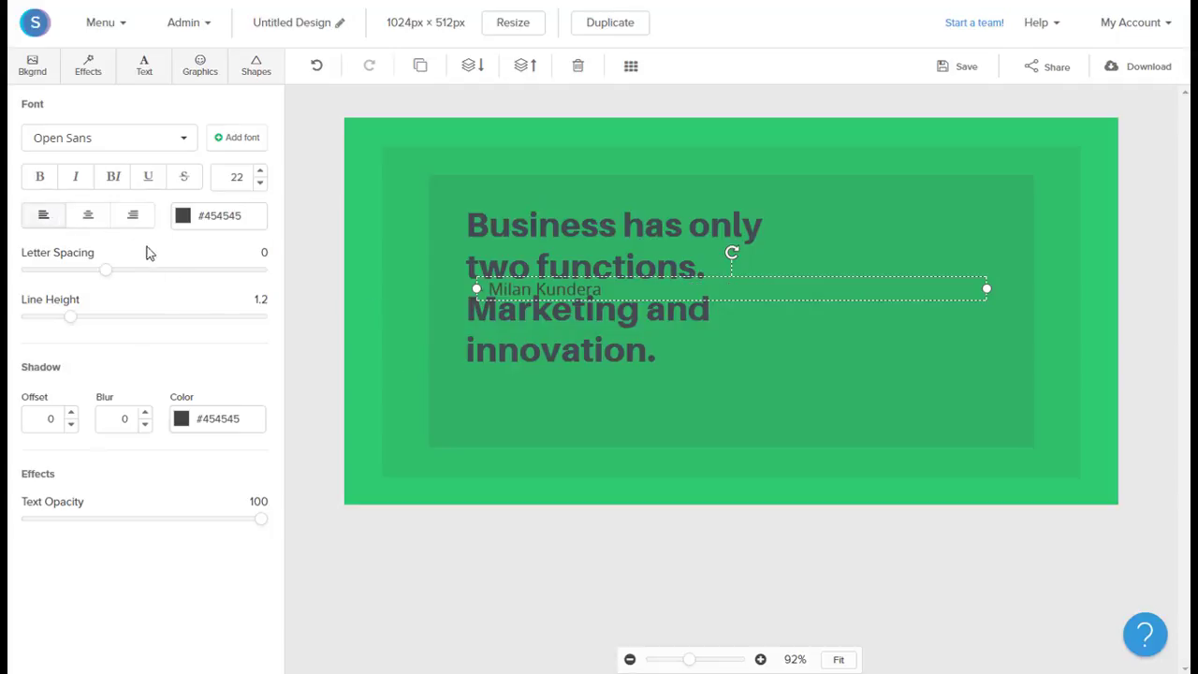
pyautogui.click(607, 292)
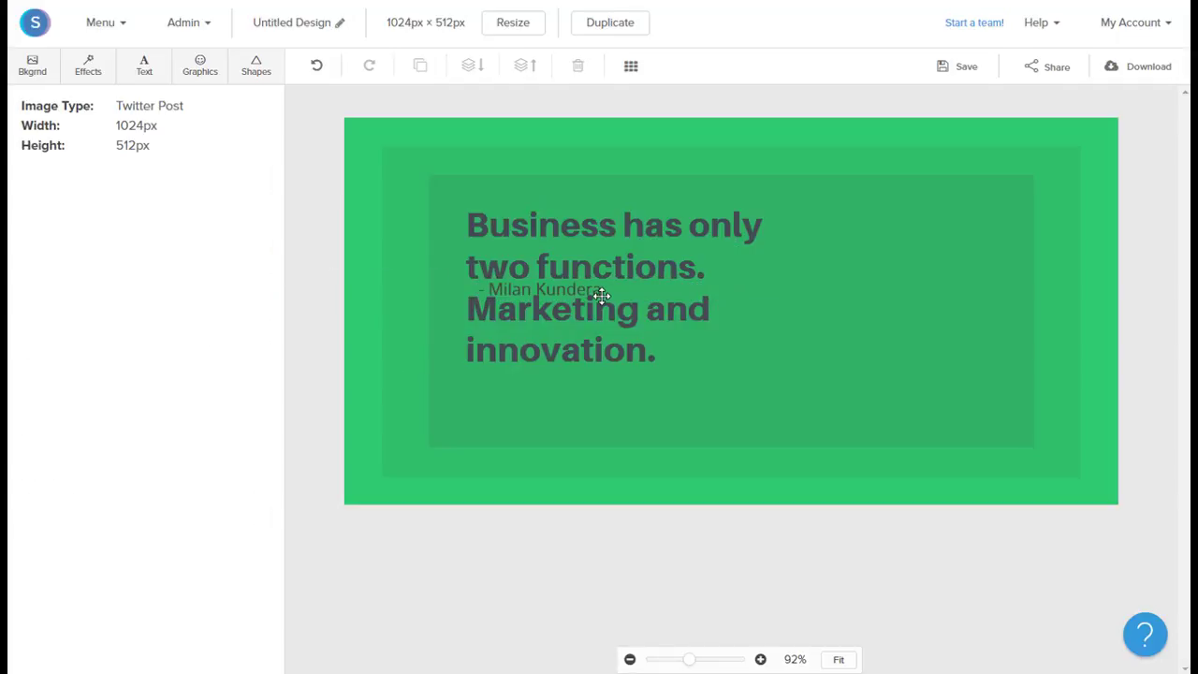
pyautogui.moveTo(590, 297); pyautogui.dragTo(579, 397)
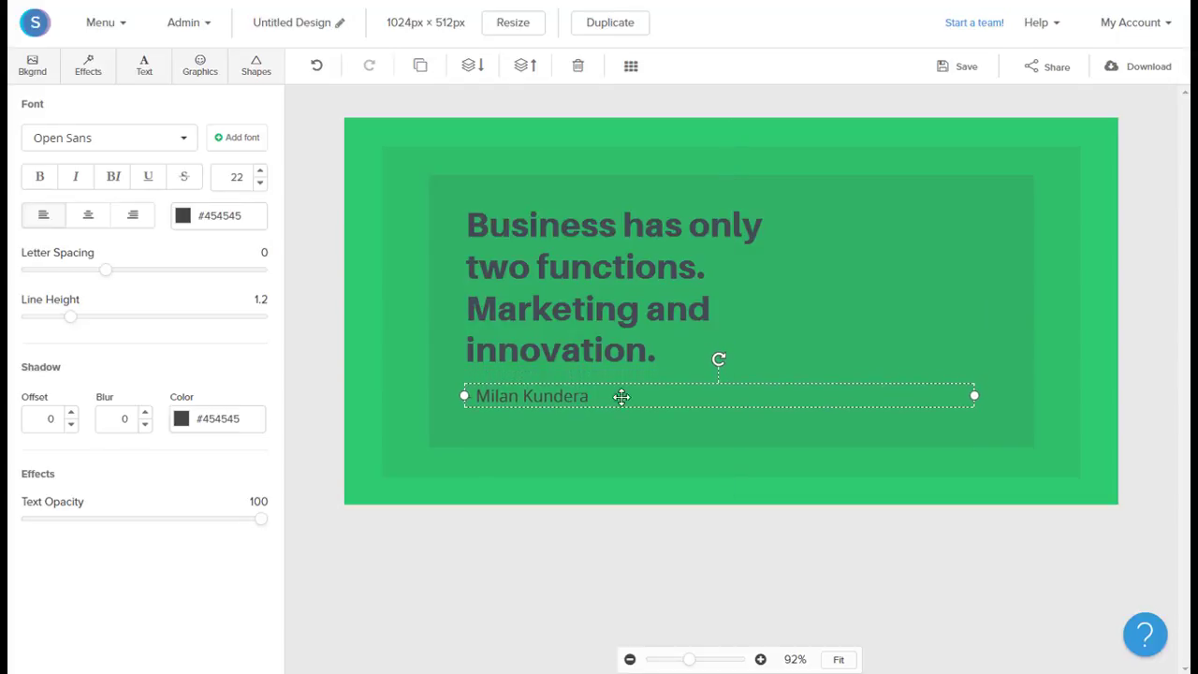
pyautogui.moveTo(975, 395); pyautogui.dragTo(786, 391)
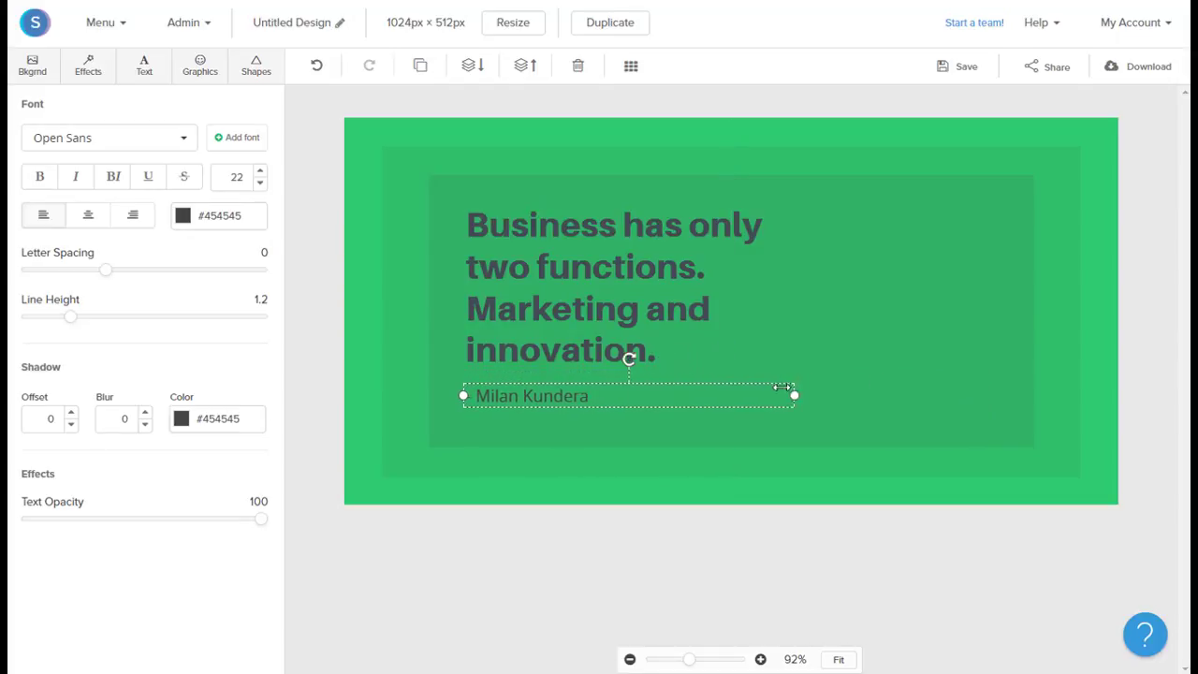
pyautogui.click(756, 449)
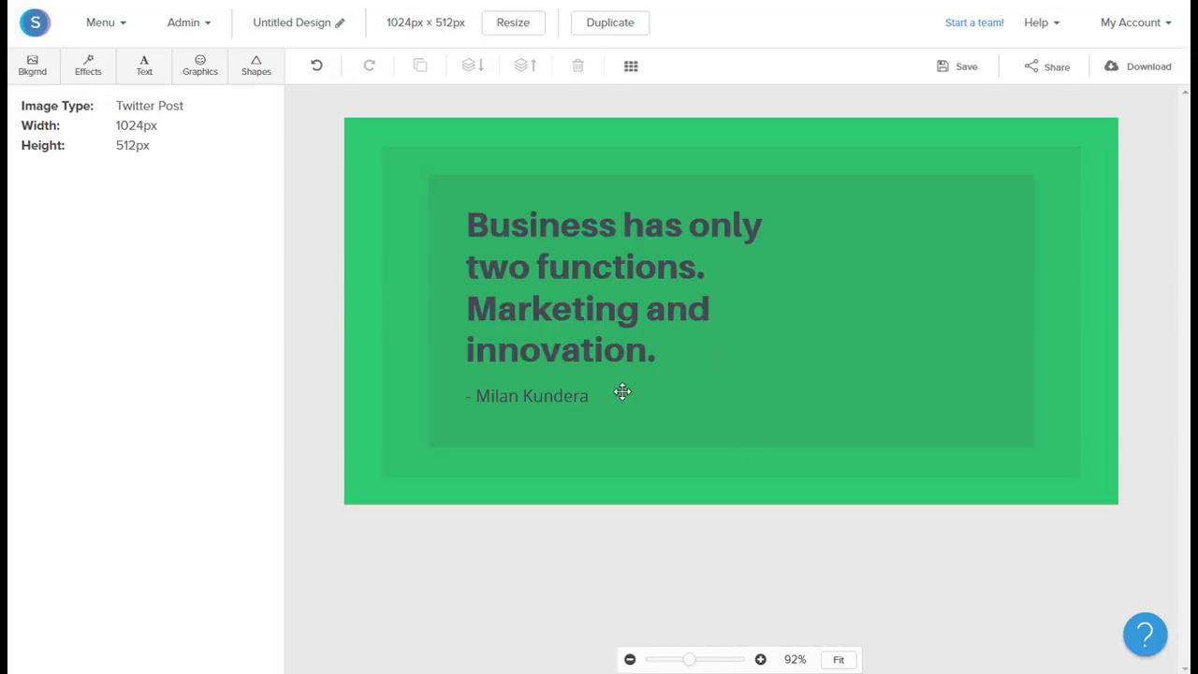
# Colour both the quote and the '- Milan Kundera' line white.
pyautogui.click(590, 356)
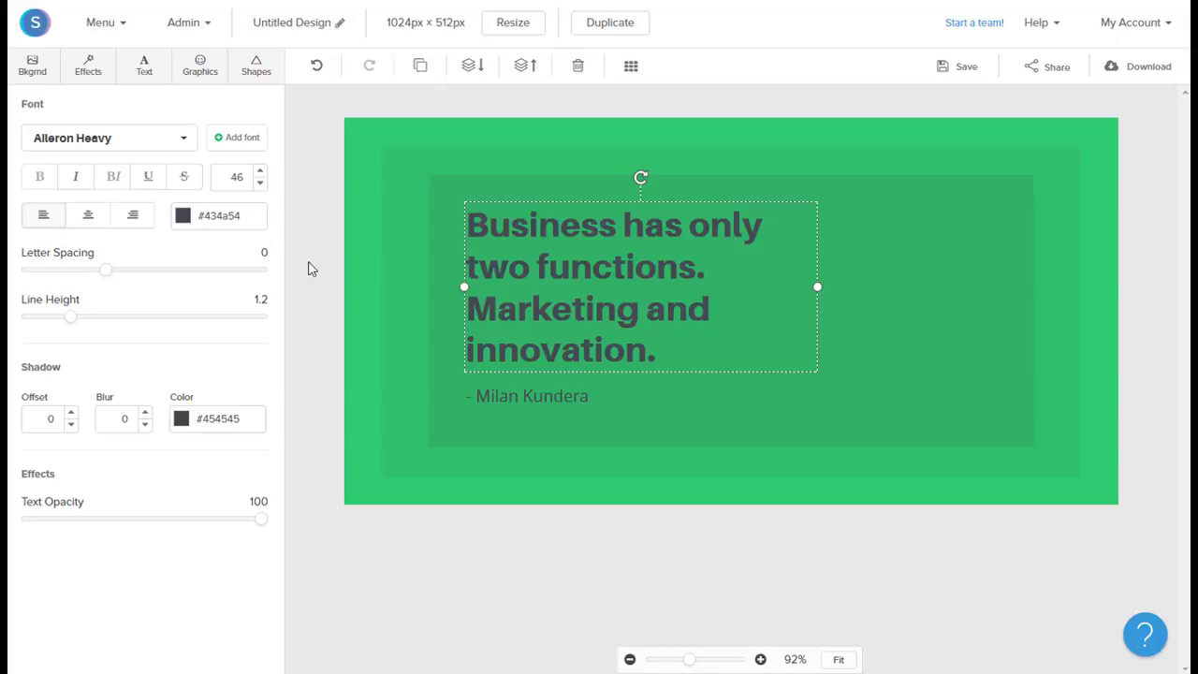
pyautogui.click(180, 215)
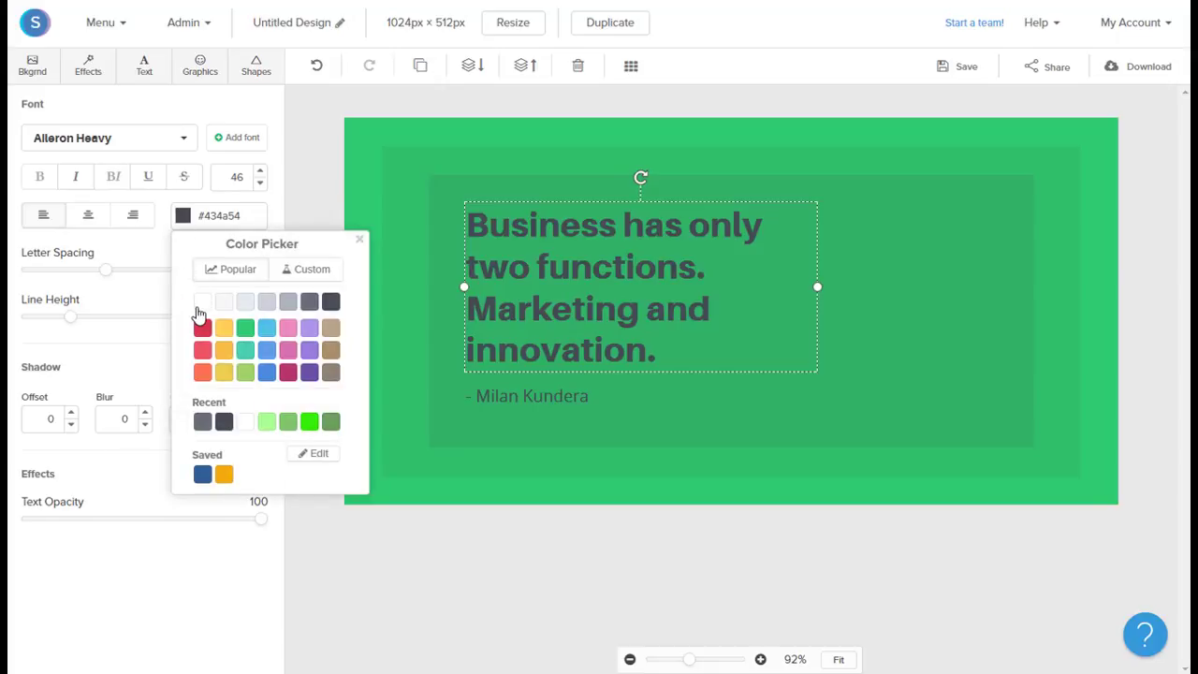
pyautogui.click(199, 307)
pyautogui.click(483, 396)
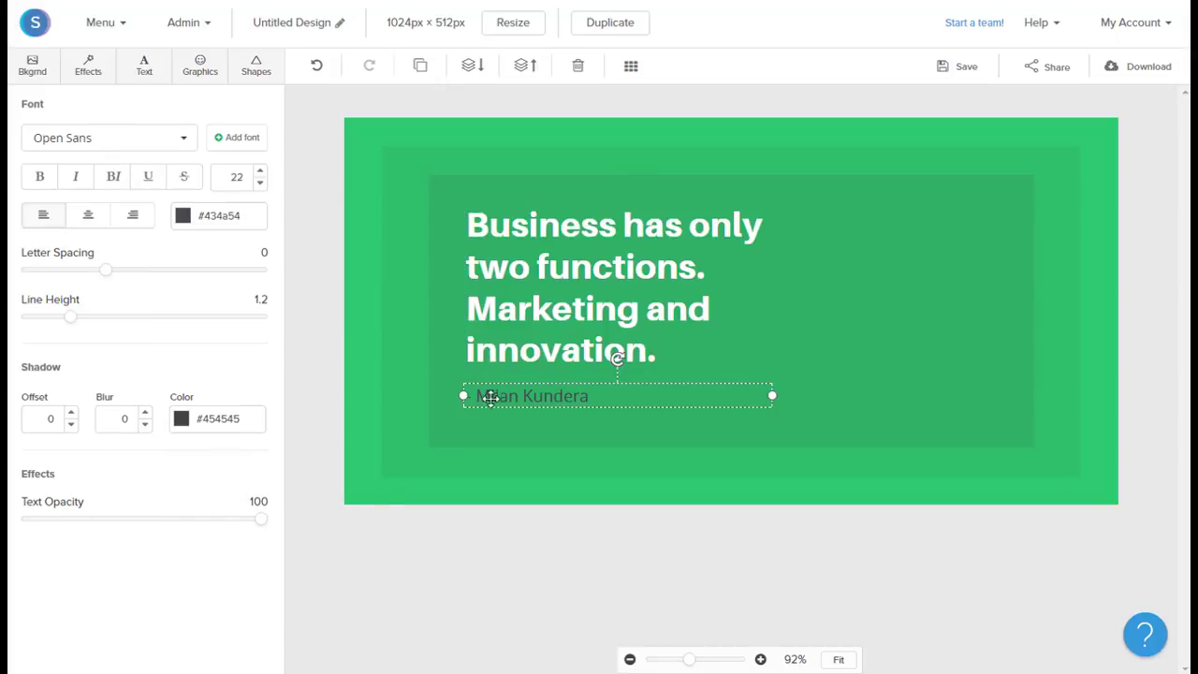
pyautogui.click(183, 216)
pyautogui.click(203, 301)
pyautogui.click(628, 380)
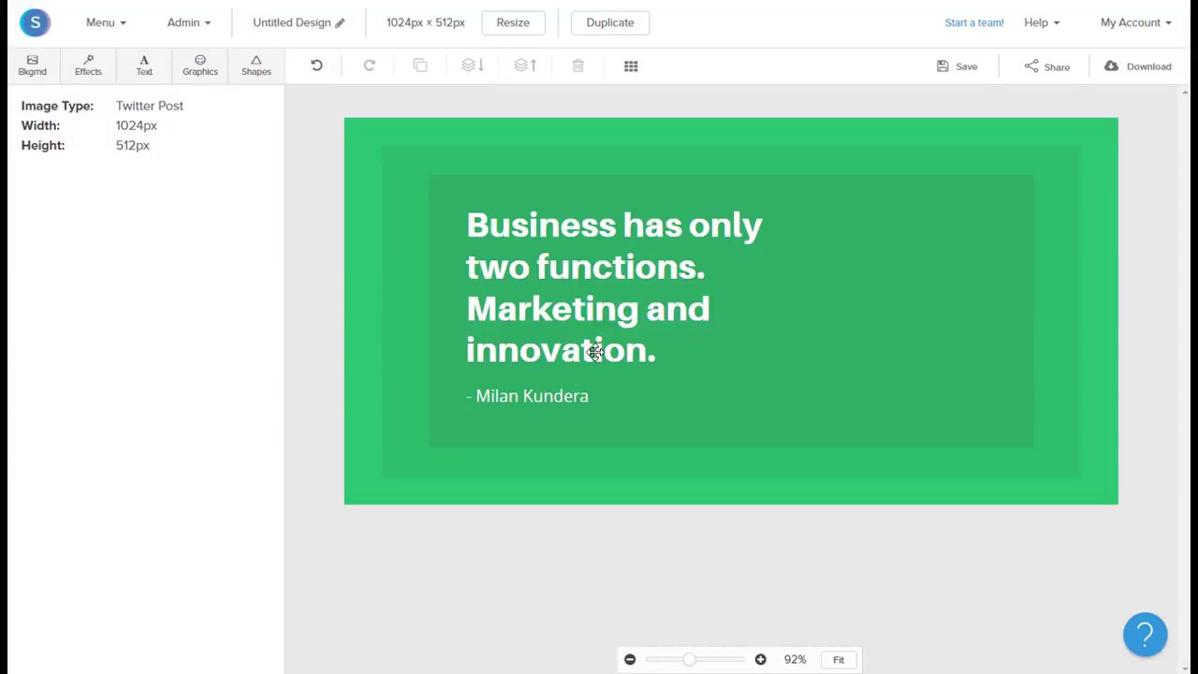
# Move the quote and author line together to the right.
pyautogui.click(595, 352)
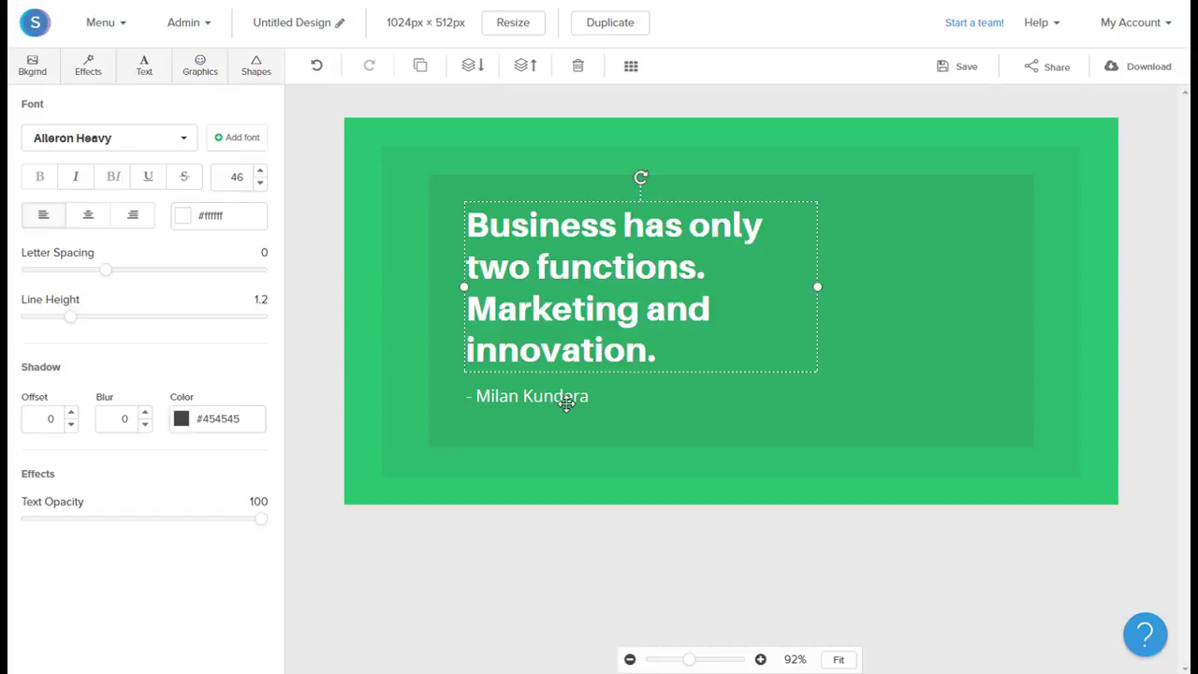
pyautogui.keyDown('shift'); pyautogui.click(567, 406); pyautogui.keyUp('shift')
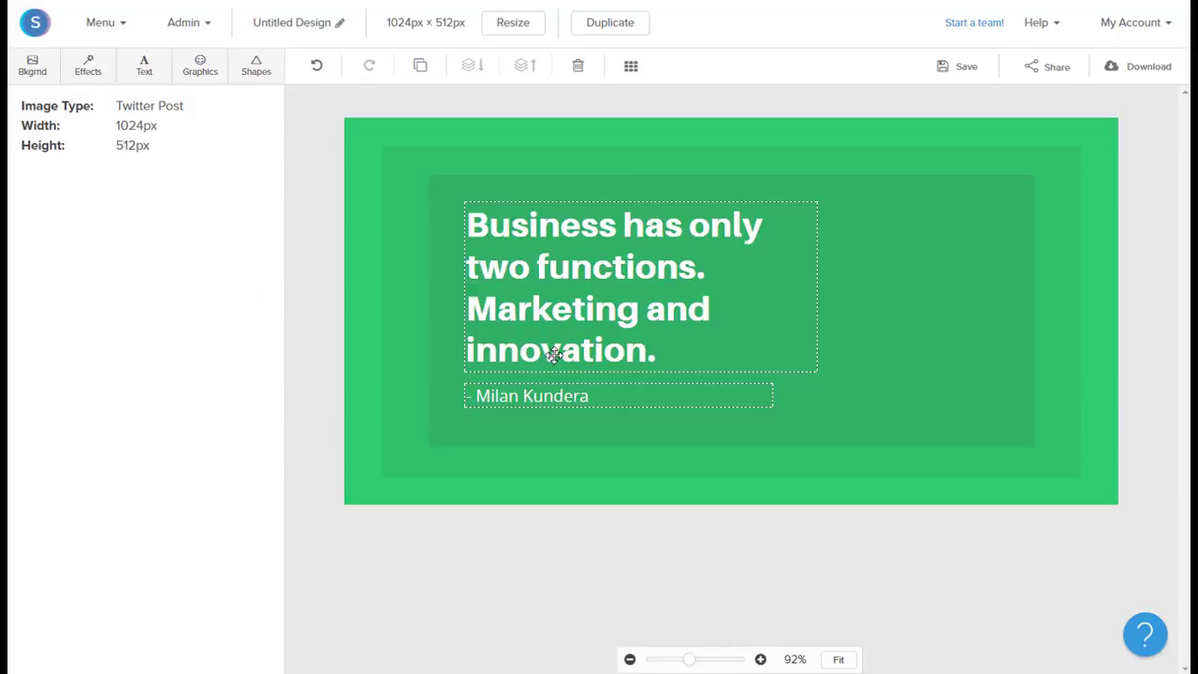
pyautogui.moveTo(557, 357); pyautogui.dragTo(604, 362)
# Make the dark-green rectangle slightly more opaque.
pyautogui.click(940, 349)
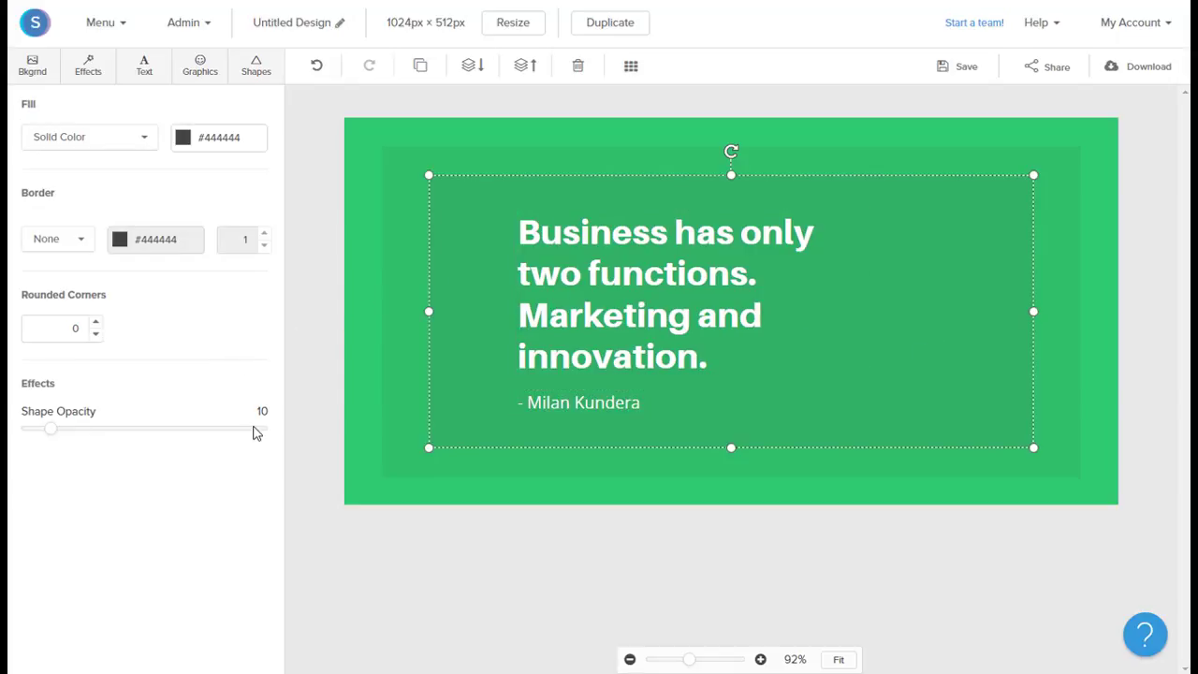
pyautogui.moveTo(49, 430); pyautogui.dragTo(67, 438)
pyautogui.click(681, 548)
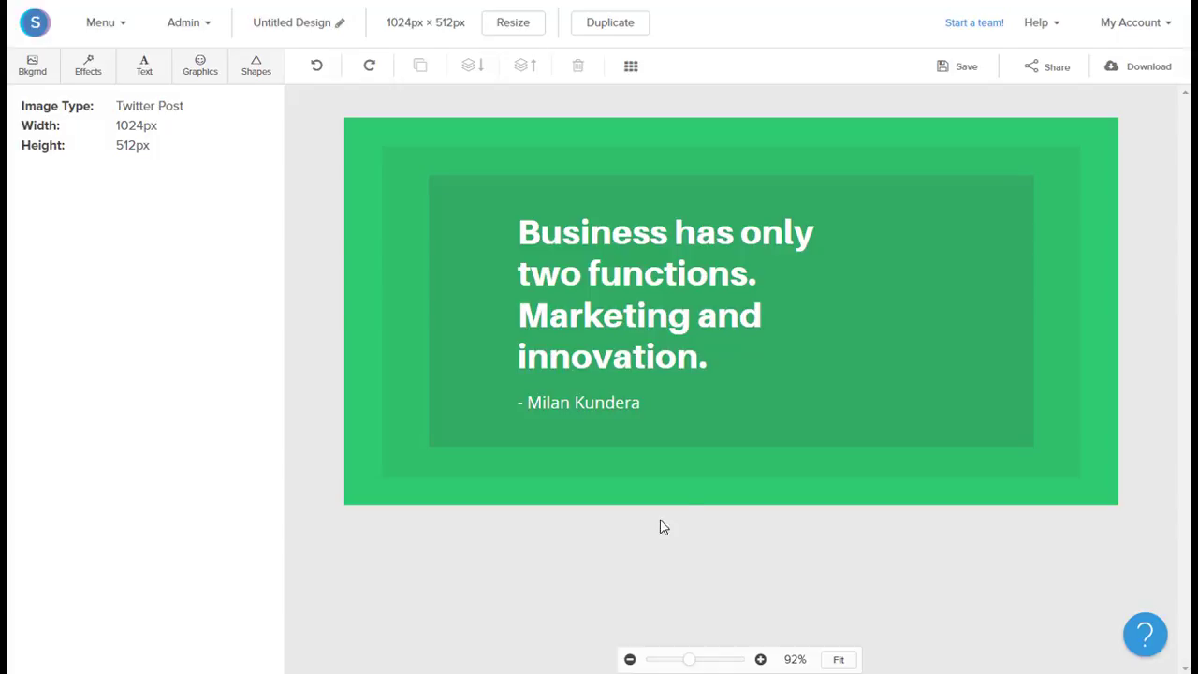
# Delete both green rectangles.
pyautogui.click(764, 432)
pyautogui.press('Delete')
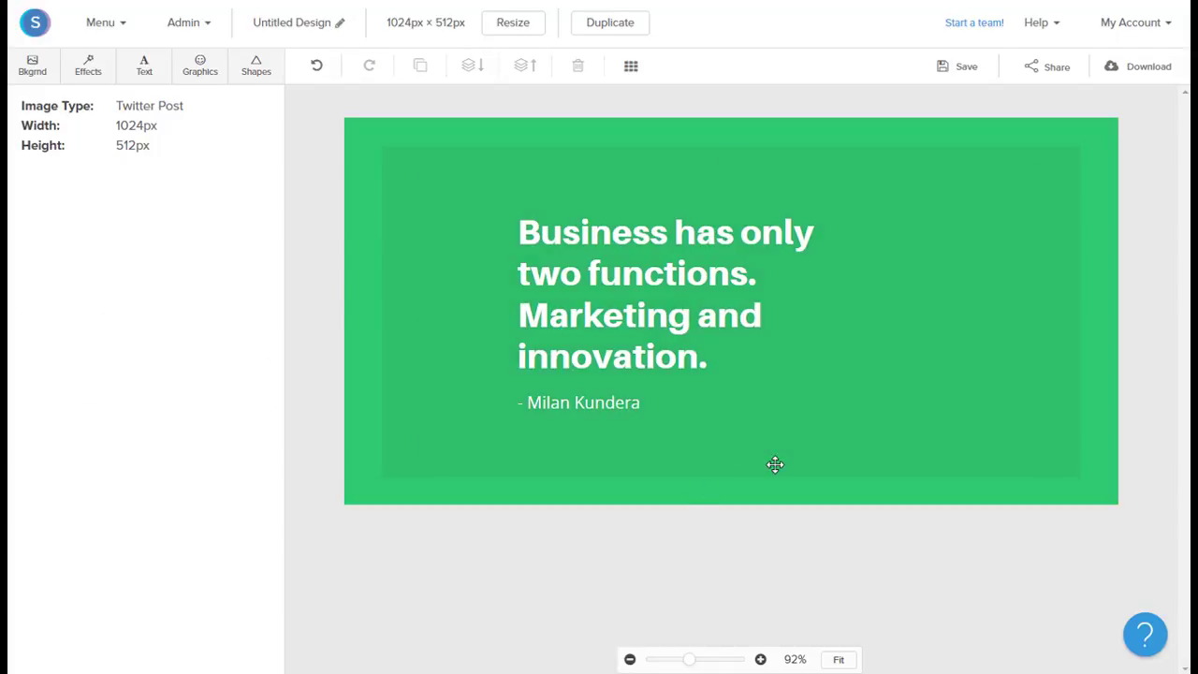
pyautogui.click(774, 462)
pyautogui.press('Delete')
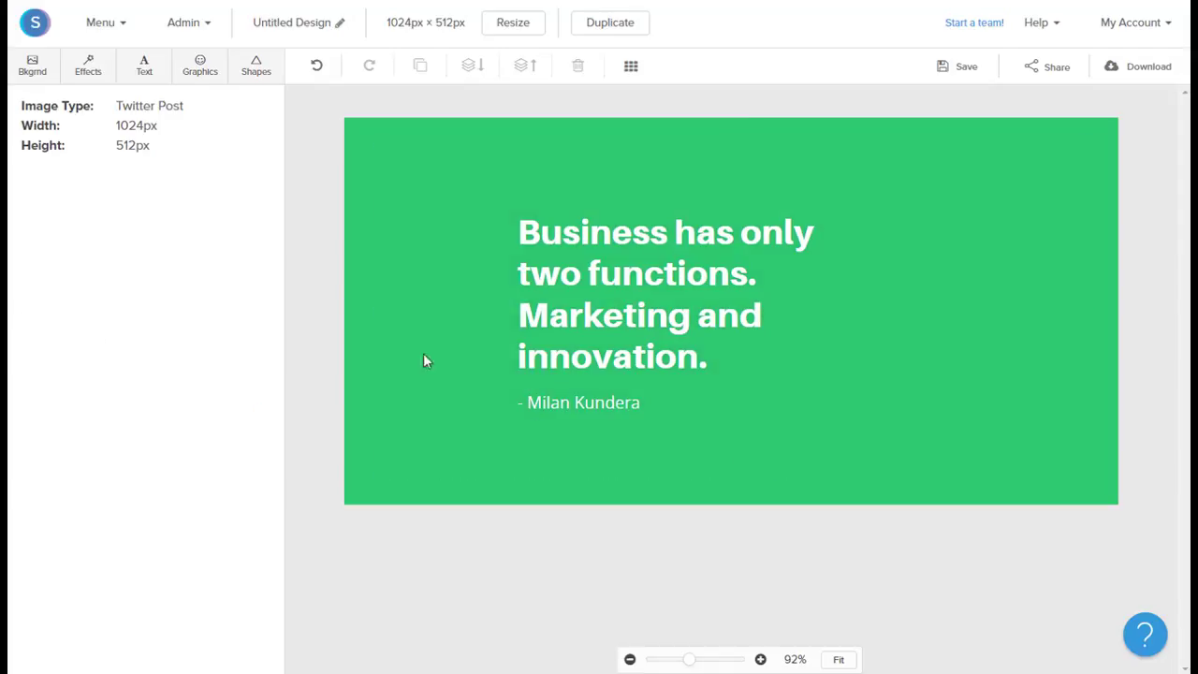
# Set a laptop-and-coffee-mug photo from a 'business' stock search as the background.
pyautogui.click(23, 73)
pyautogui.click(193, 152)
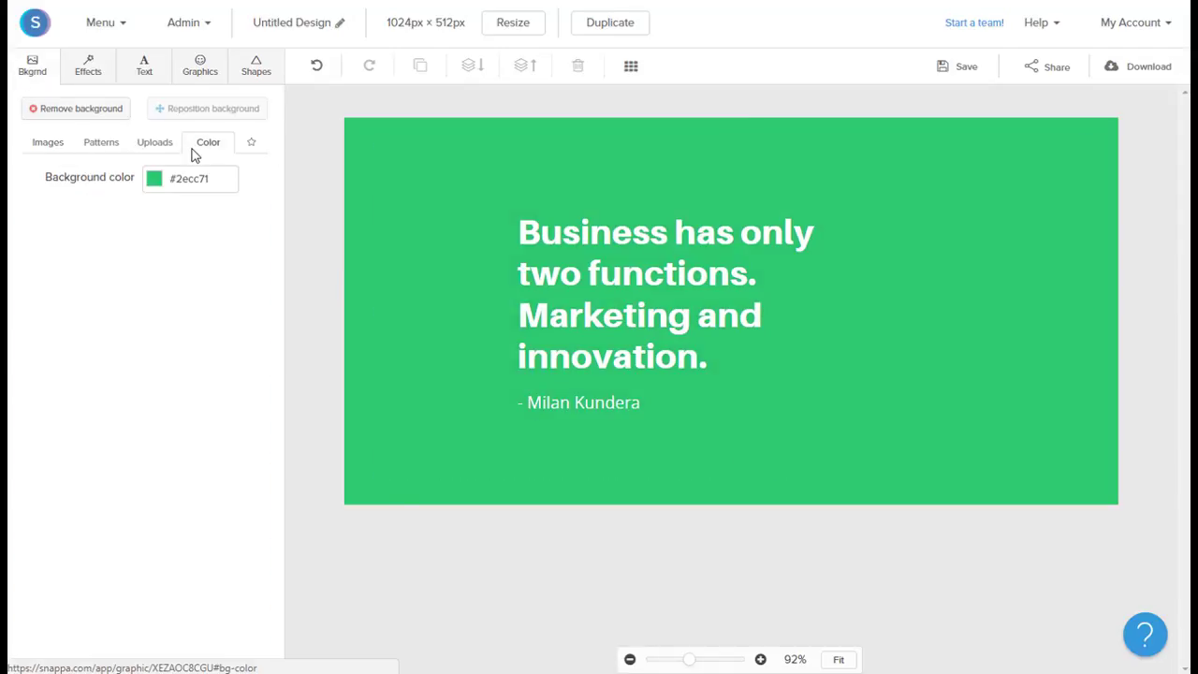
pyautogui.click(49, 142)
pyautogui.click(75, 177)
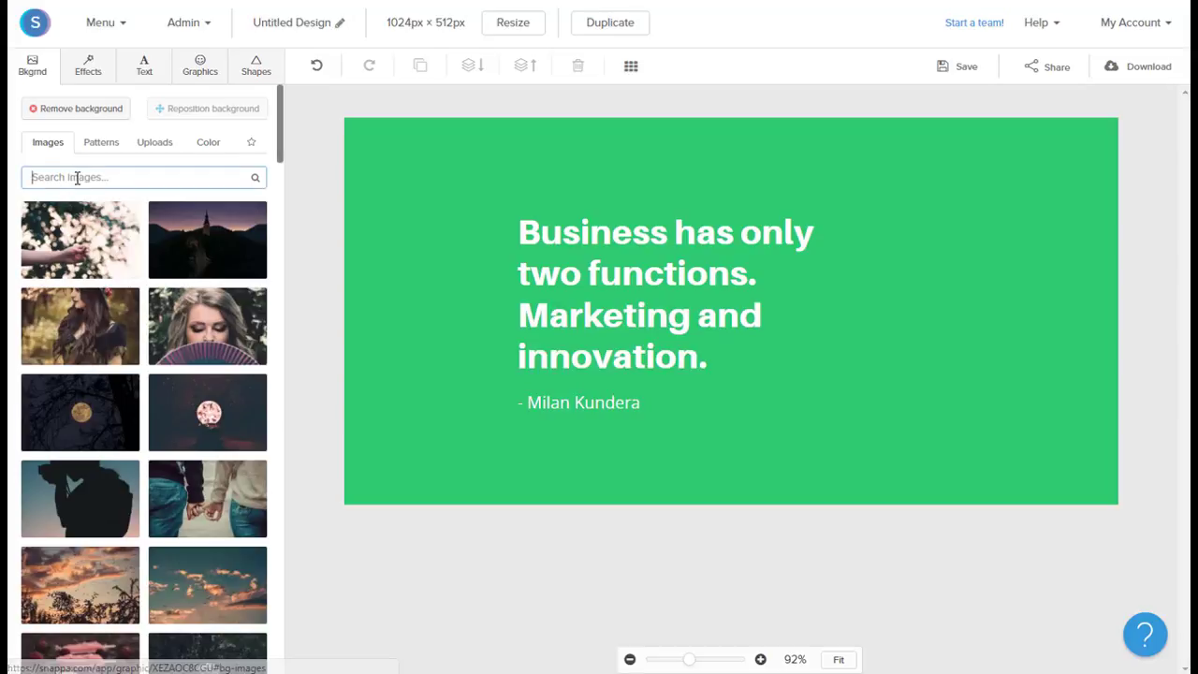
pyautogui.write('busi')
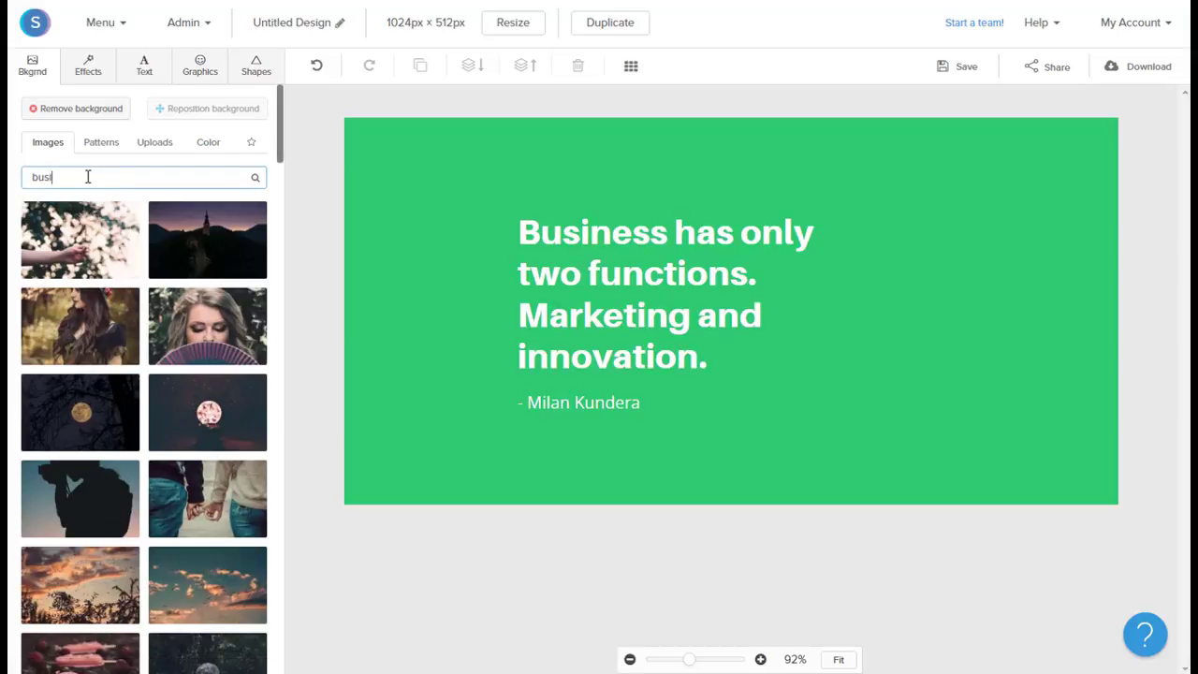
pyautogui.write('ness')
pyautogui.press('Return')
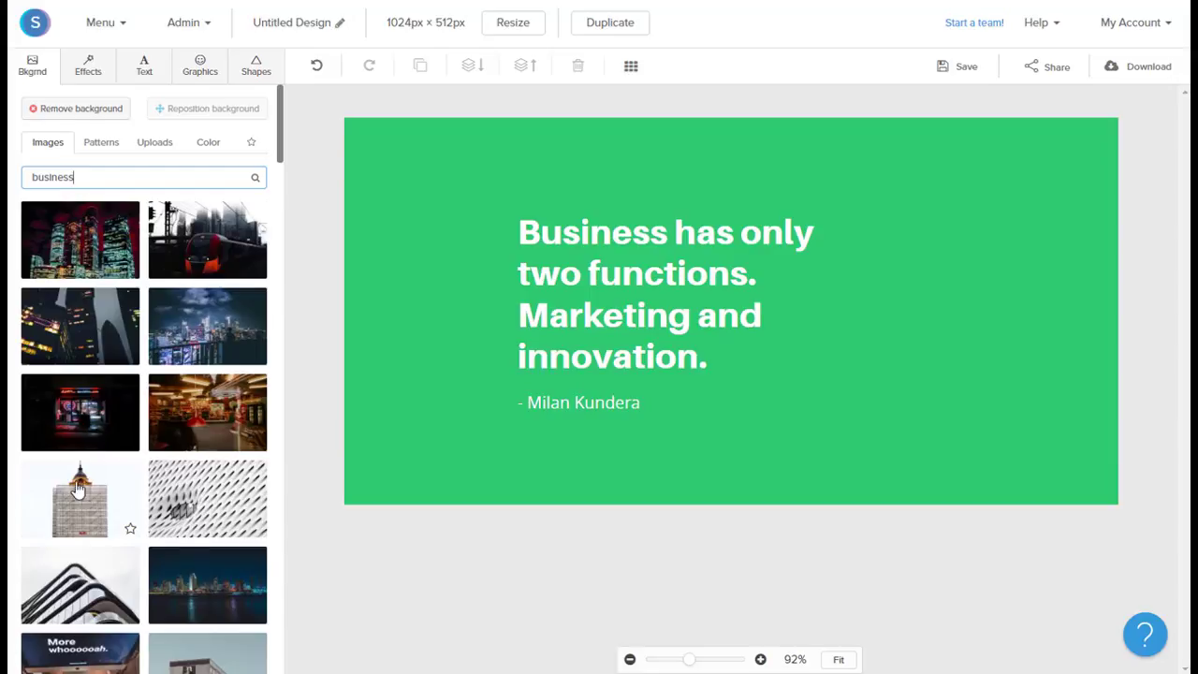
pyautogui.scroll(-2, 80, 501)
pyautogui.scroll(-5, 79, 504)
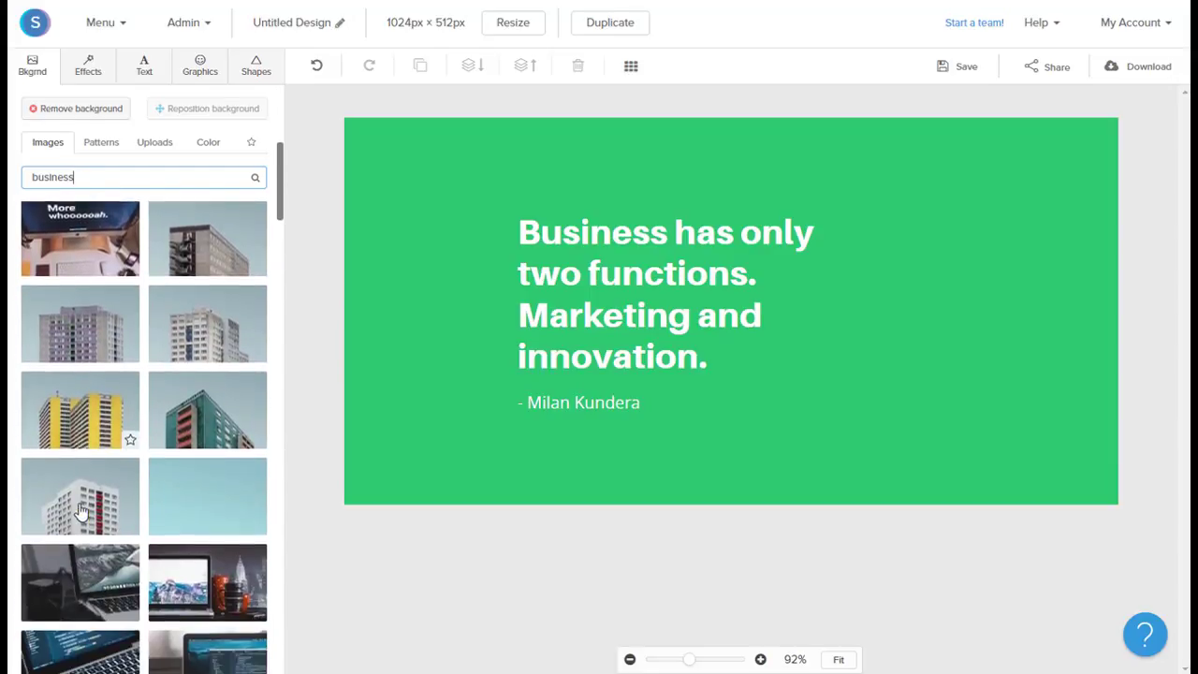
pyautogui.click(197, 445)
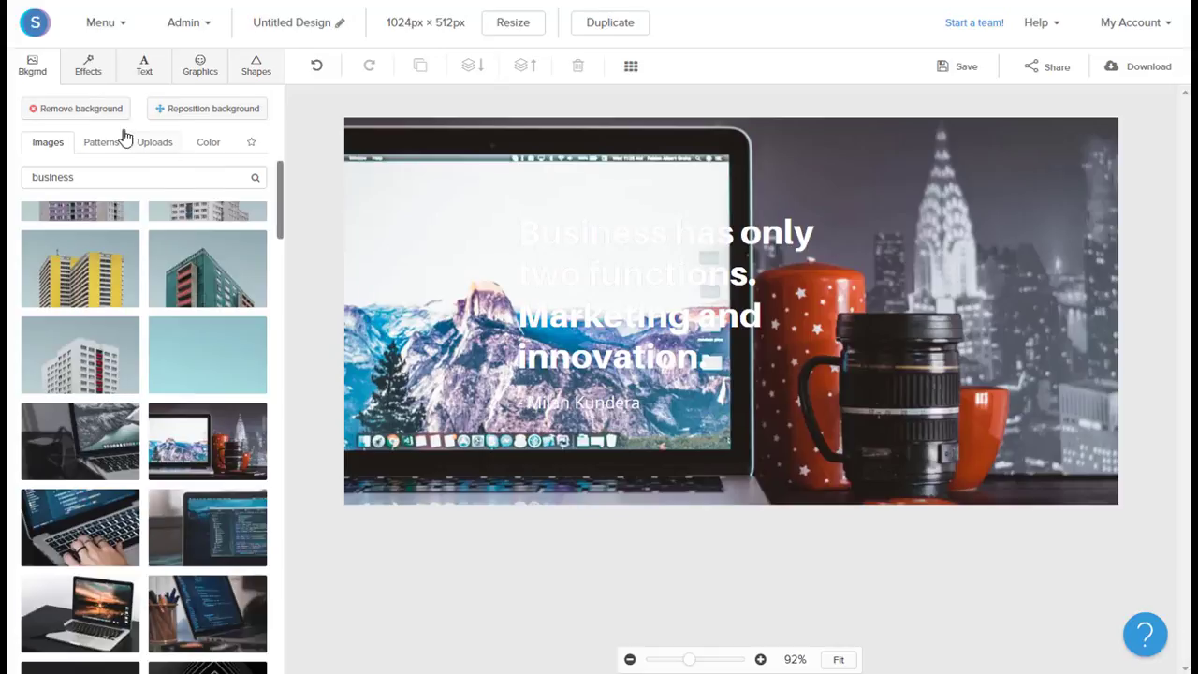
# Blur the background photo to 28 and darken it to 38.
pyautogui.click(85, 83)
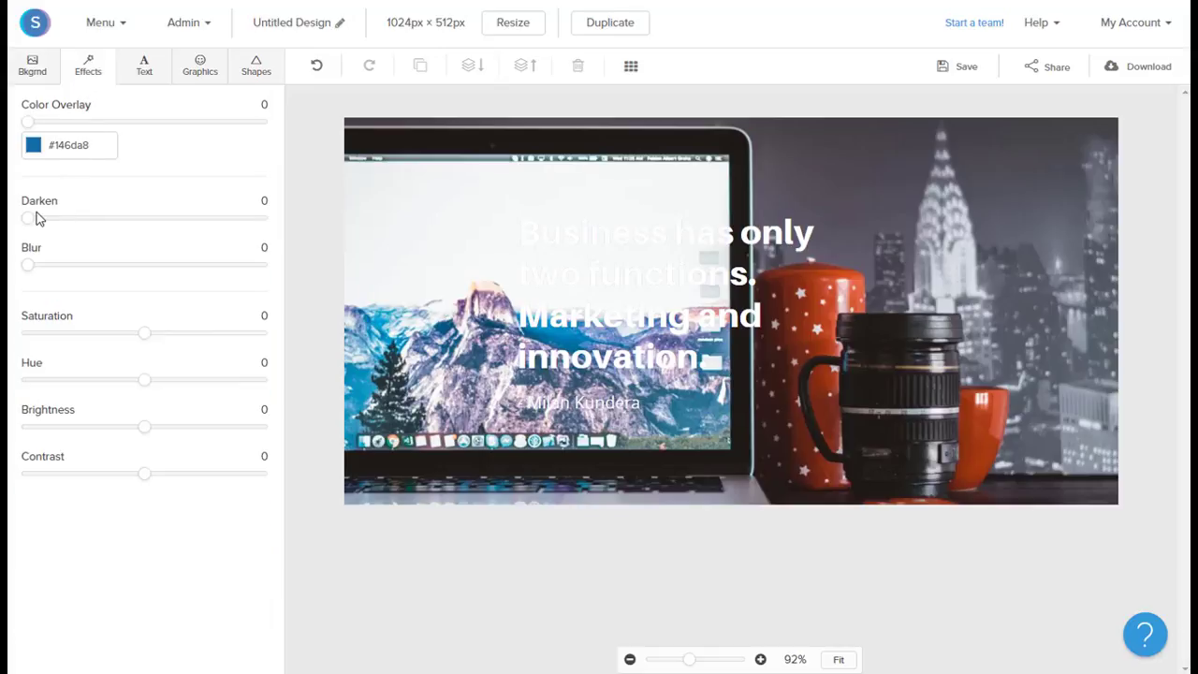
pyautogui.moveTo(27, 267); pyautogui.dragTo(92, 266)
pyautogui.moveTo(29, 219); pyautogui.dragTo(117, 228)
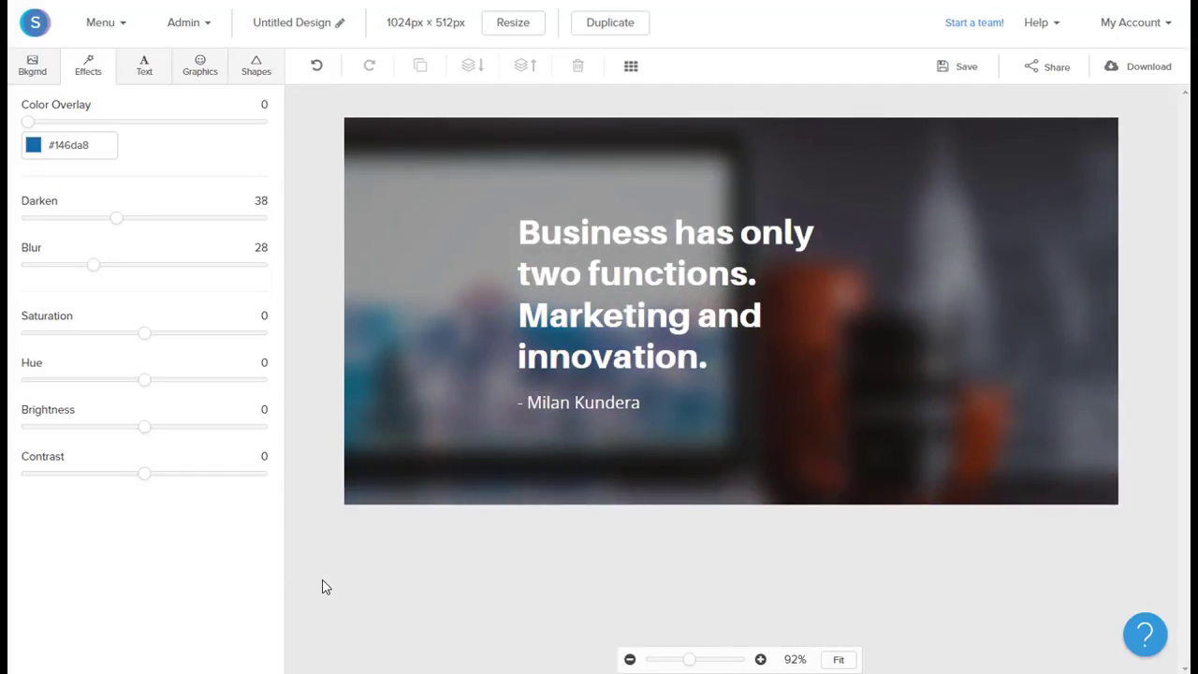